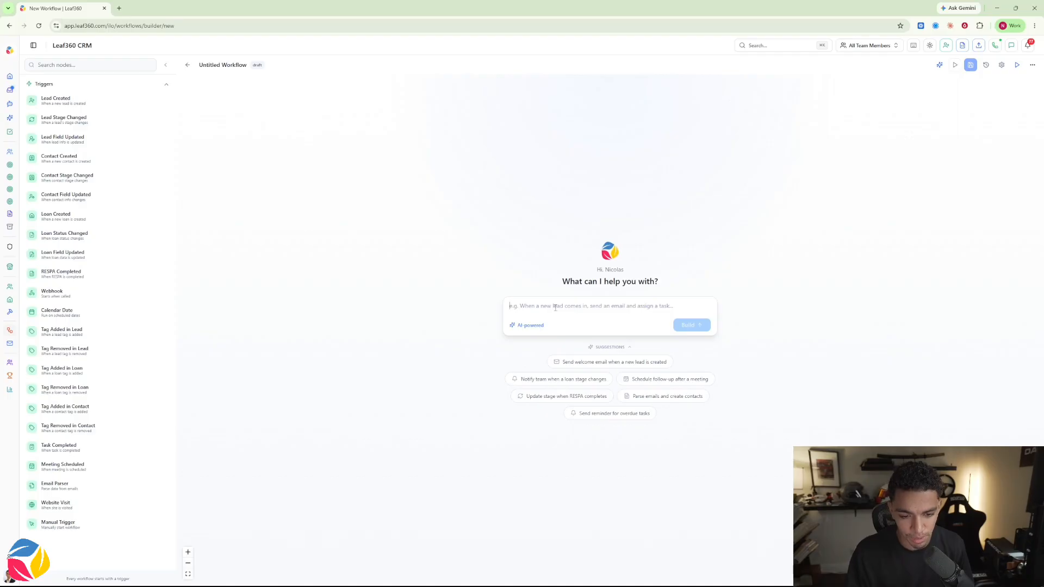
Step: Have the AI build a warm, friend-like past-client campaign with AI-generated emails and SMS to increase referrals and stay in front of the buyer's agent
{"action": "type", "text": "Help me build a campaign for my past clients so that way I can stay in front of them. increase referrals, and also stay in front of the buyer's agent. I want this campaign to consist of AI-generated content with emails and SMS."}
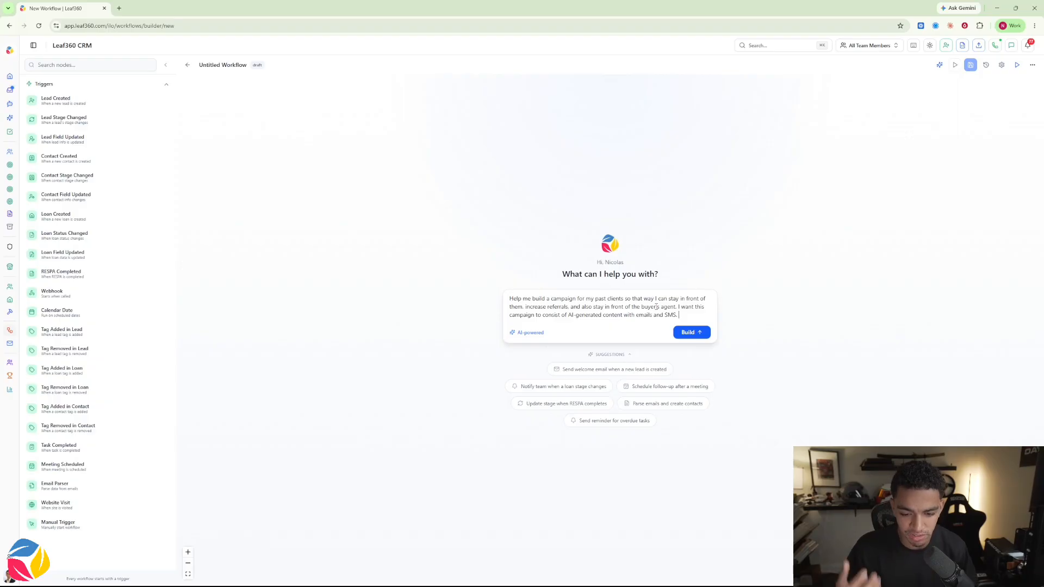
{"action": "type", "text": "Make sure to keep it warm, fuzzy, and just very relaxed. I want it to come across as a friend not as a salesman."}
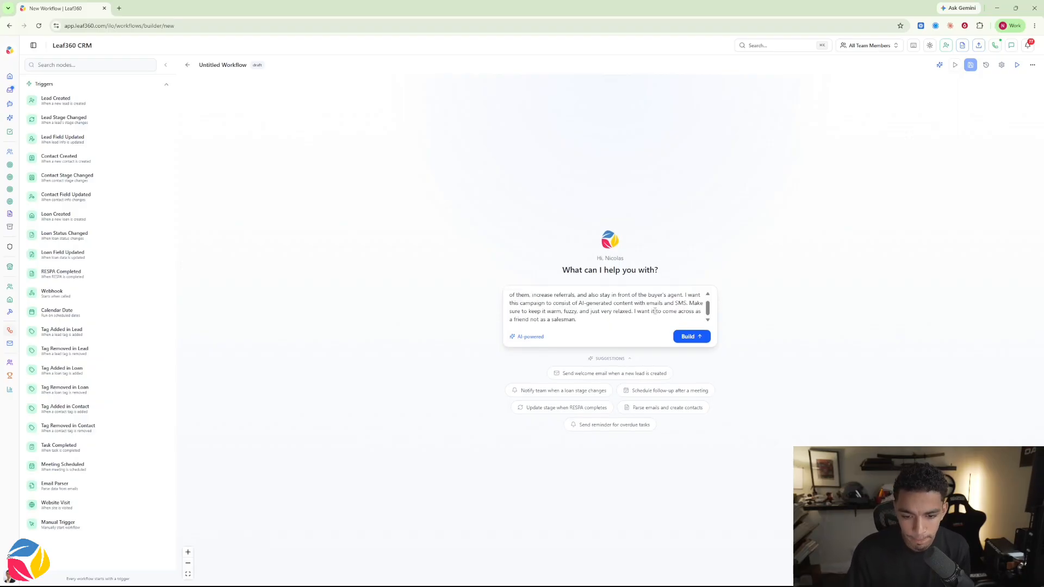
{"action": "scroll", "coordinate": [672, 312], "scroll_direction": "up", "scroll_amount": 3}
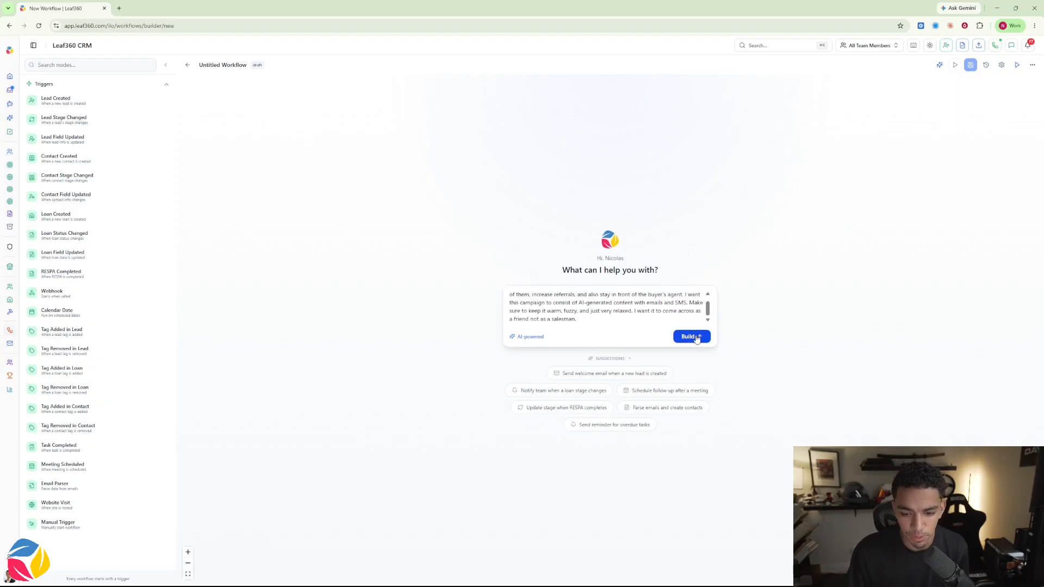
{"action": "left_click", "coordinate": [691, 336]}
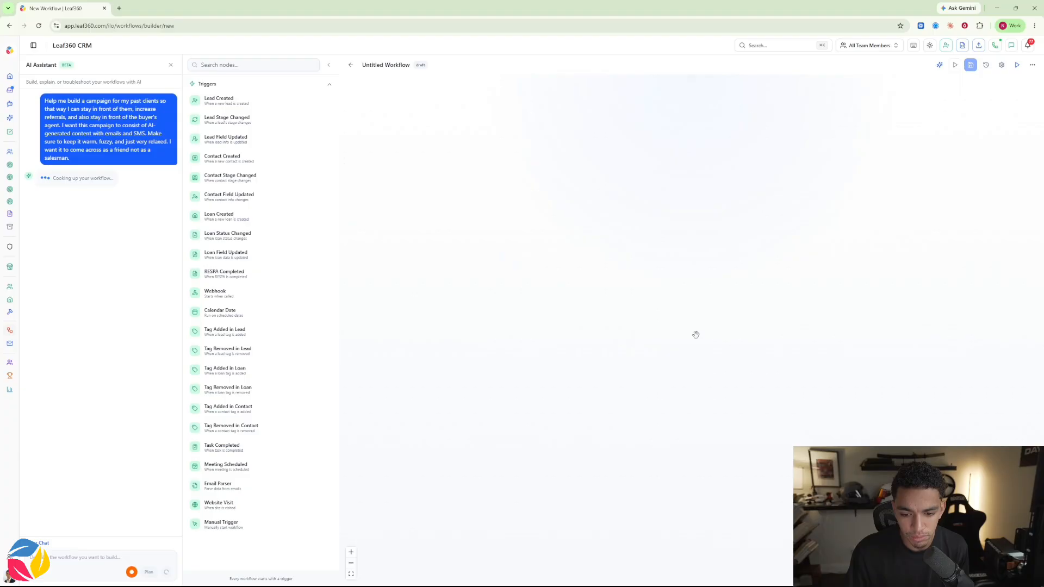
{"action": "left_click", "coordinate": [329, 65]}
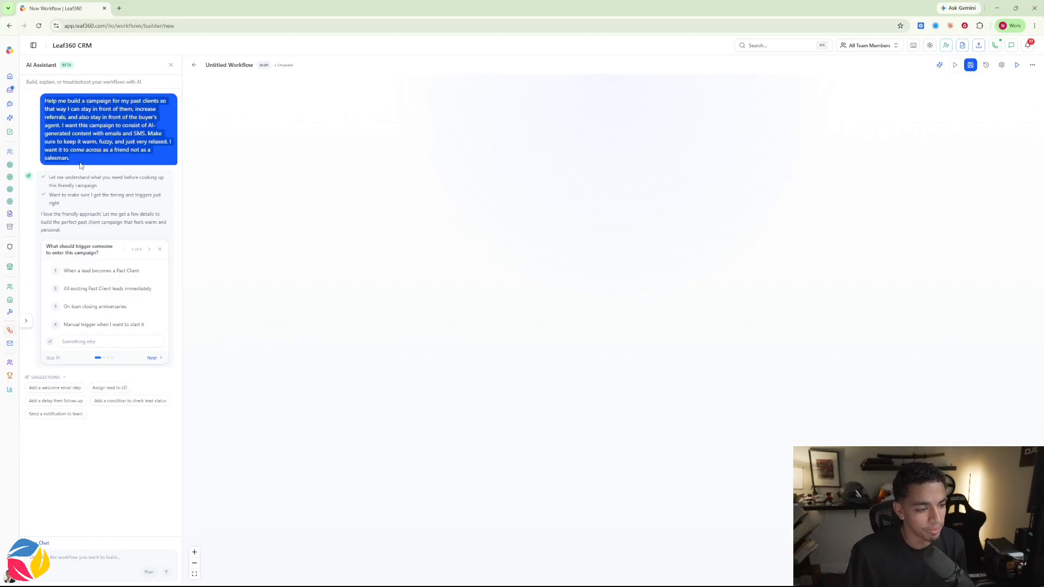
Step: Answer the assistant's entry and frequency questions with "When a lead becomes a Past Client" and "Monthly touchpoints"
{"action": "left_click_drag", "start_coordinate": [47, 246], "coordinate": [100, 261]}
{"action": "left_click", "coordinate": [111, 258]}
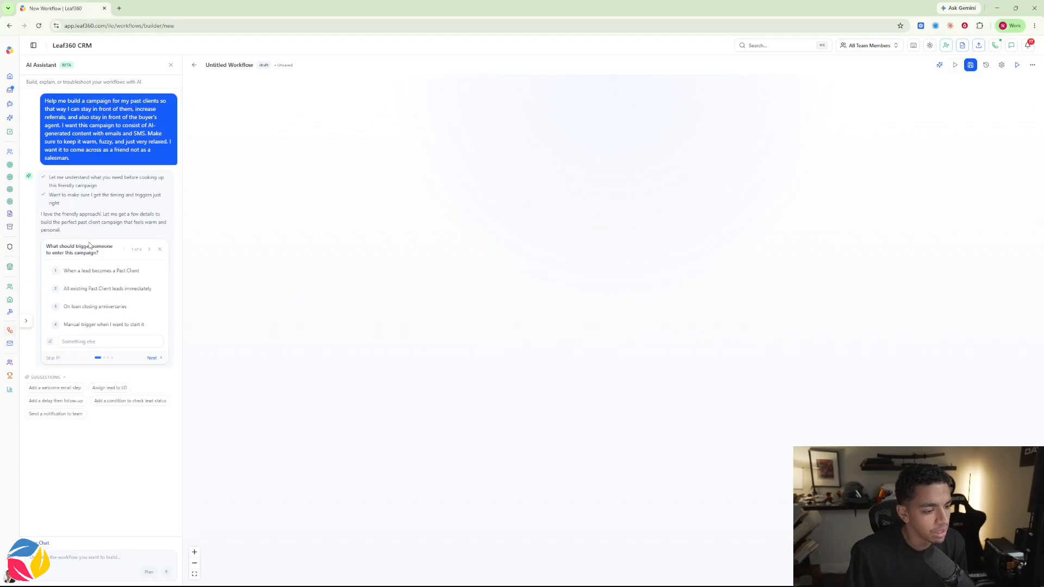
{"action": "left_click", "coordinate": [110, 270]}
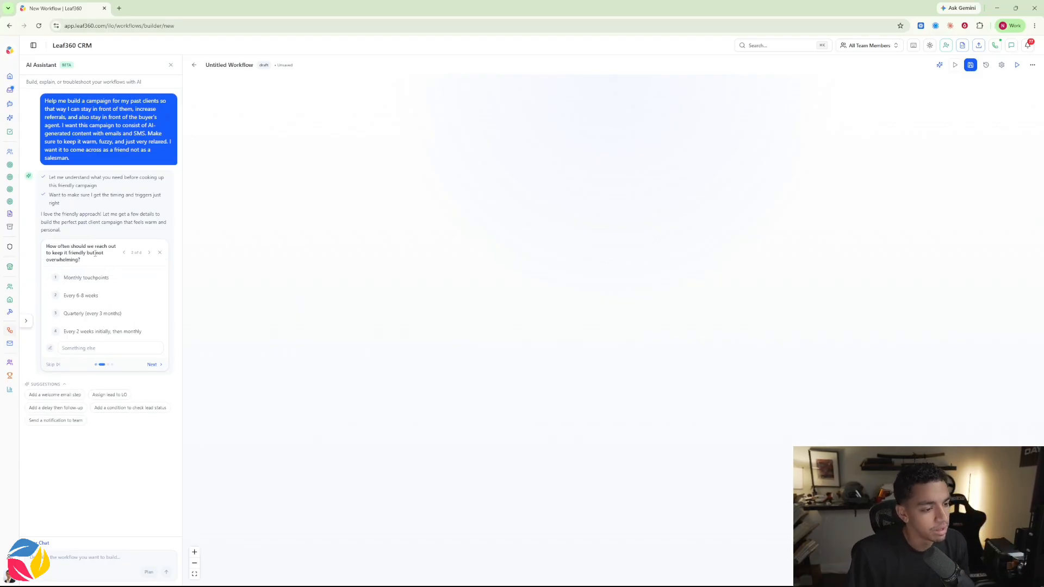
{"action": "left_click_drag", "start_coordinate": [48, 250], "coordinate": [93, 261]}
{"action": "left_click", "coordinate": [93, 261]}
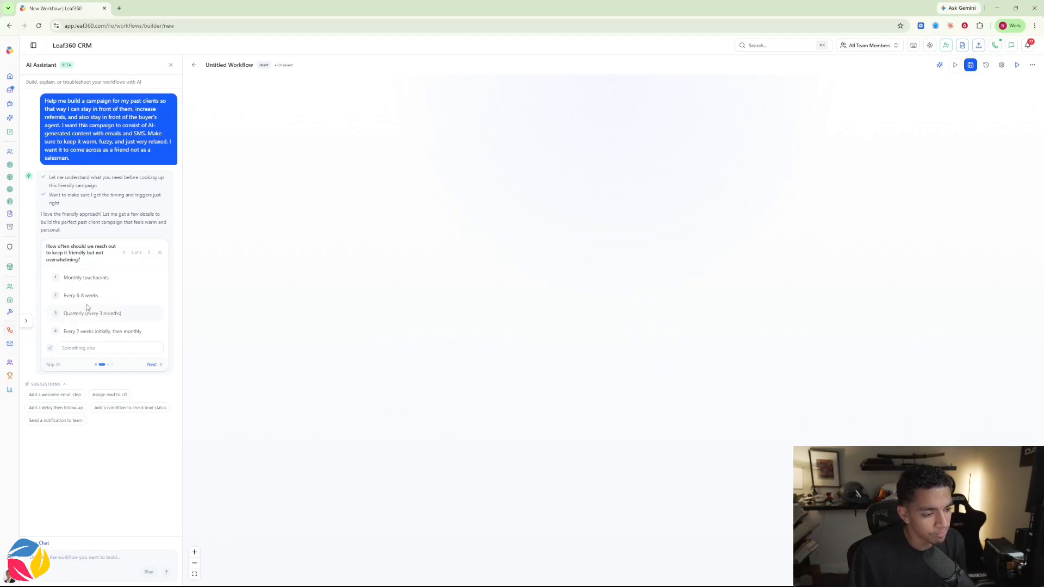
{"action": "left_click", "coordinate": [83, 281]}
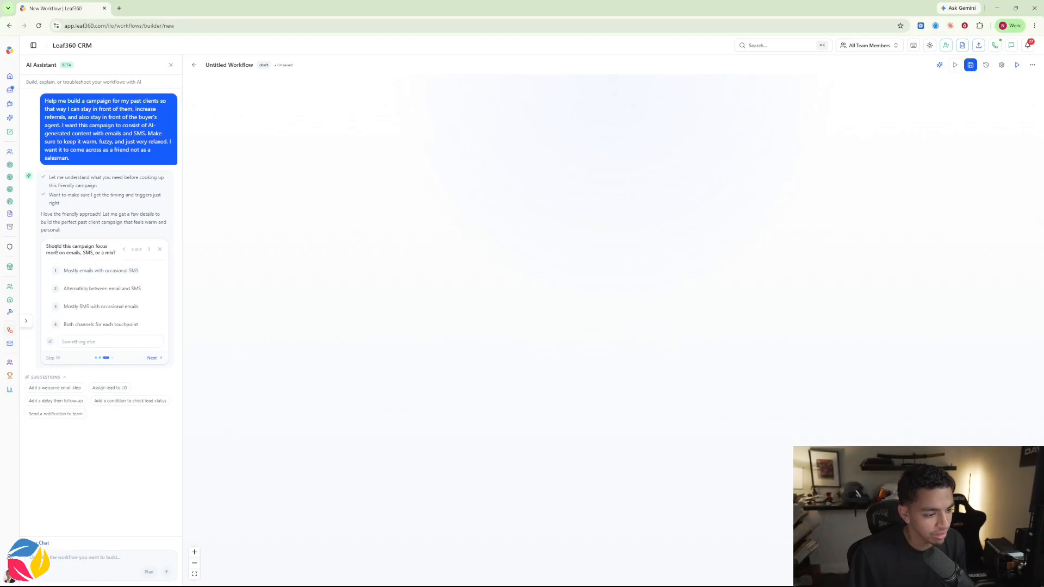
Step: Choose both channels for each touchpoint and a separate follow-up to the agent after each client touchpoint, and build the workflow
{"action": "left_click_drag", "start_coordinate": [47, 247], "coordinate": [111, 255]}
{"action": "left_click", "coordinate": [112, 253]}
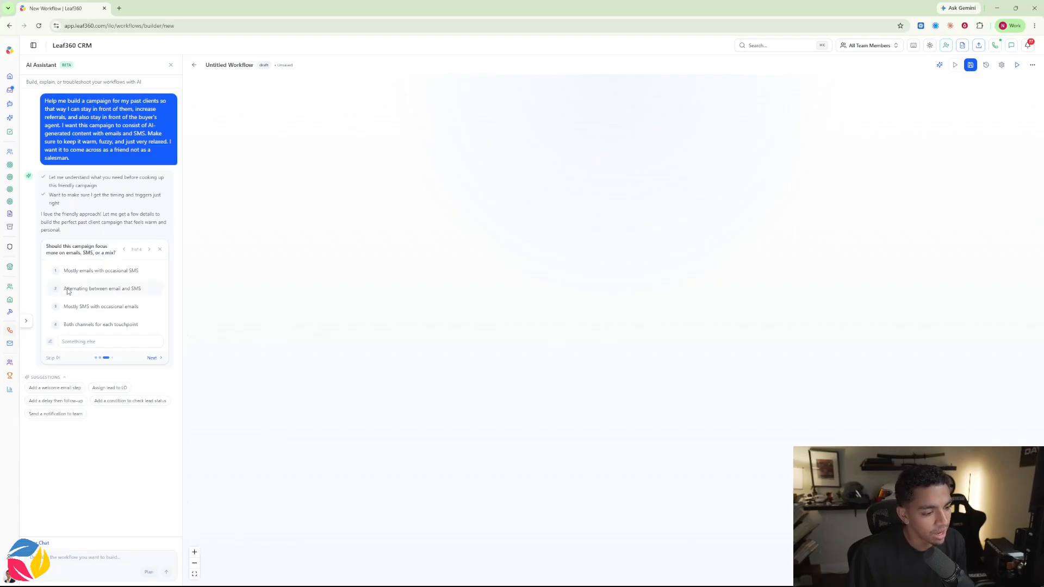
{"action": "left_click", "coordinate": [91, 325]}
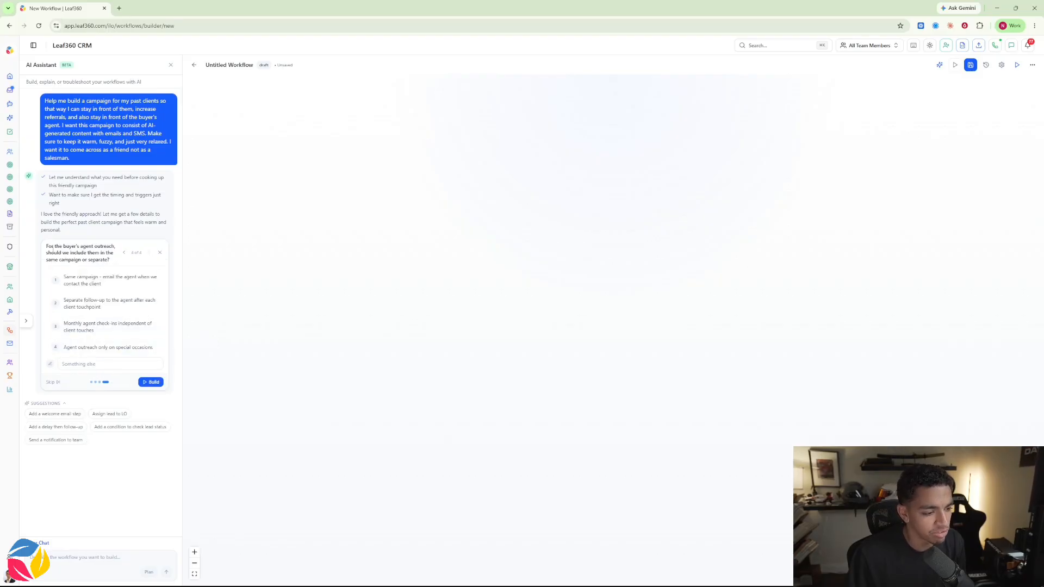
{"action": "left_click_drag", "start_coordinate": [48, 252], "coordinate": [111, 261]}
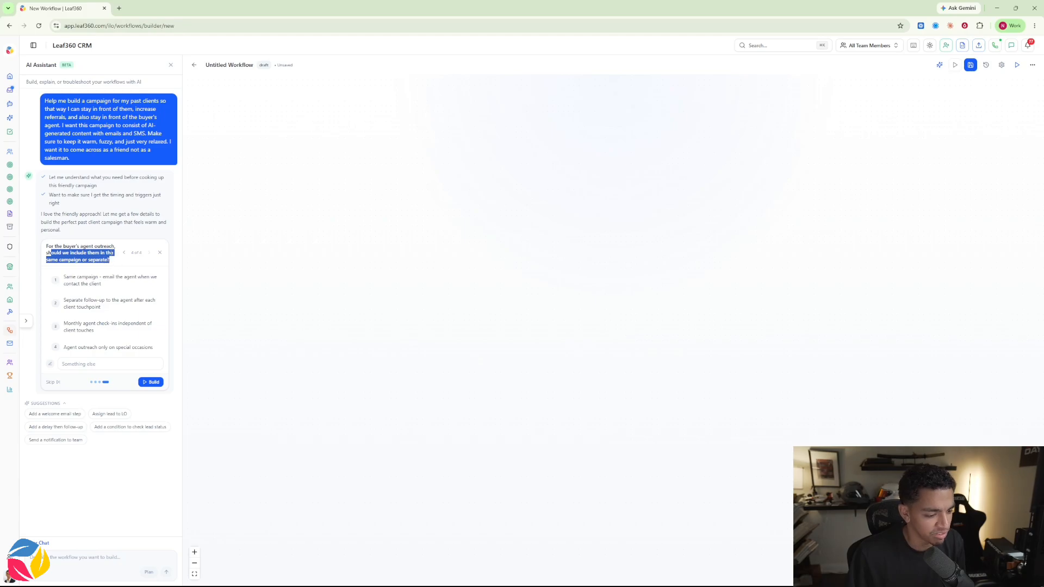
{"action": "left_click", "coordinate": [96, 310]}
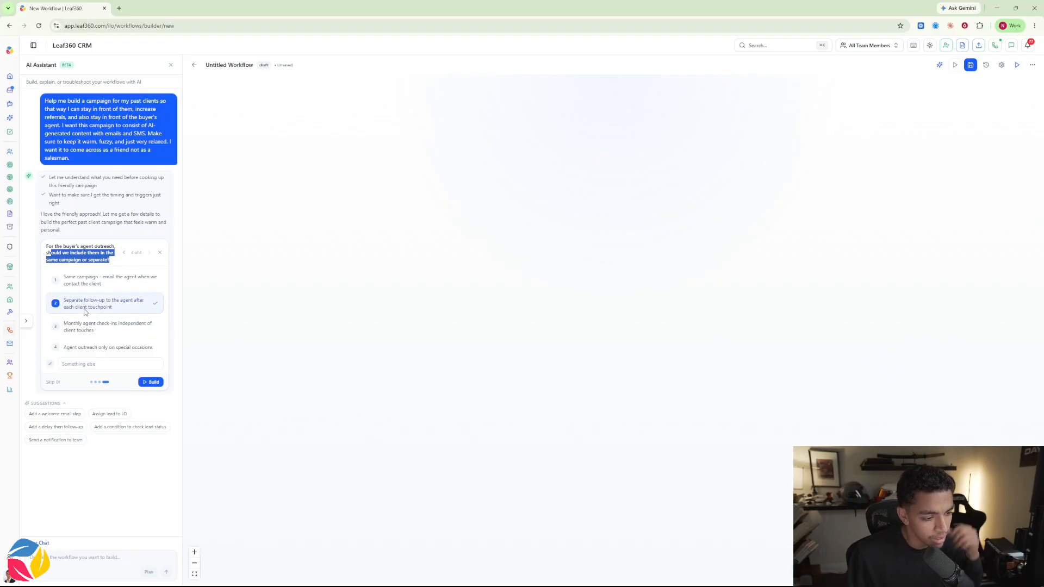
{"action": "left_click", "coordinate": [151, 383]}
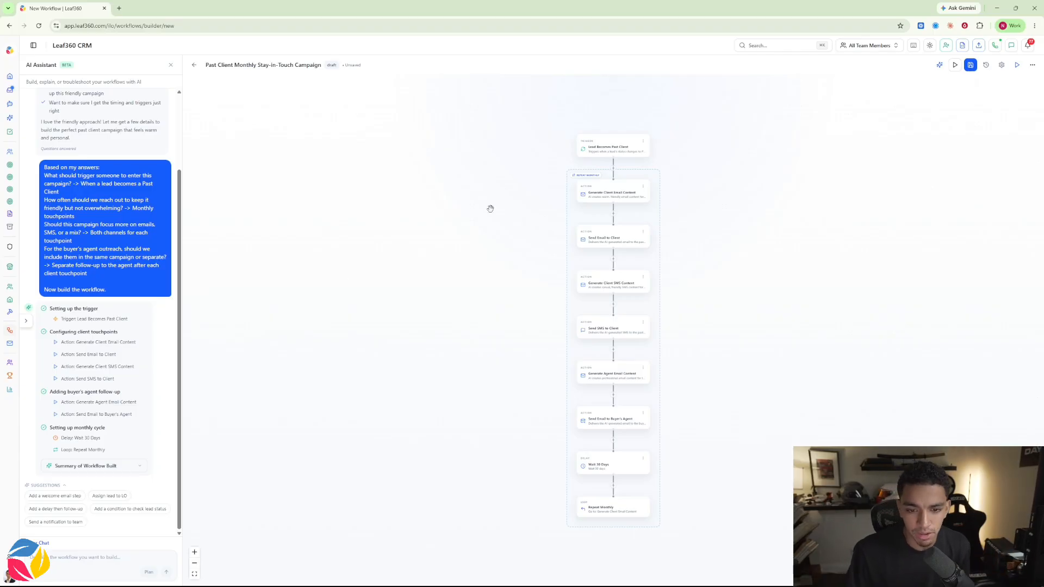
Step: Look over the generated workflow and review the Lead Becomes Past Client trigger's status settings
{"action": "scroll", "coordinate": [483, 180], "scroll_direction": "down", "scroll_amount": 4}
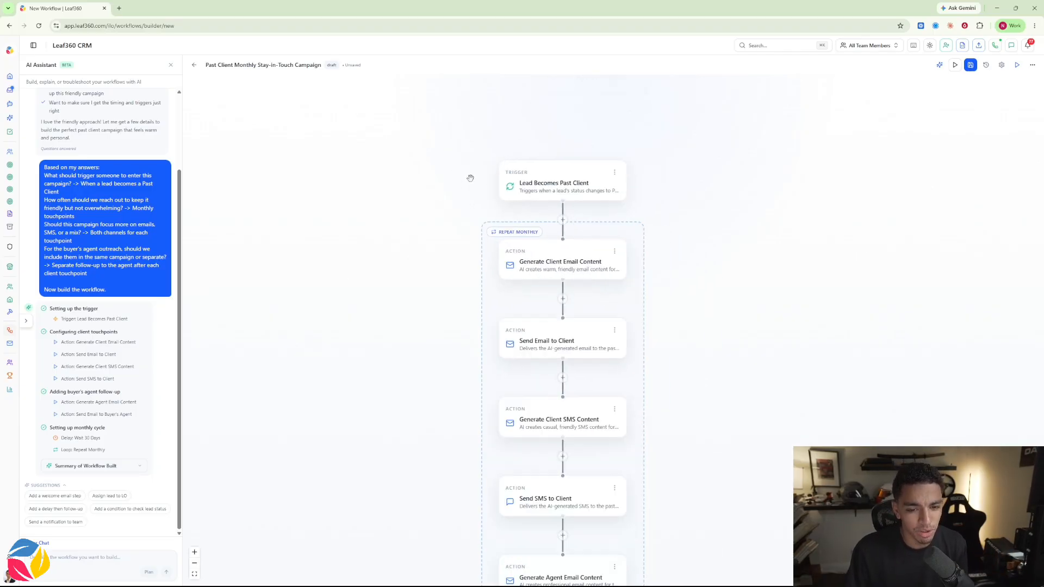
{"action": "left_click_drag", "start_coordinate": [497, 233], "coordinate": [500, 182]}
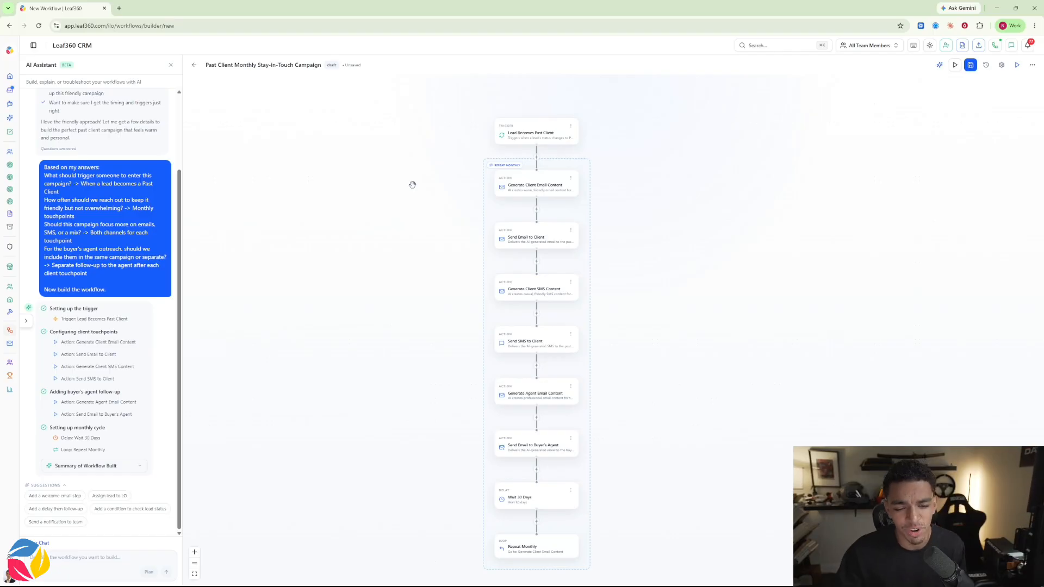
{"action": "left_click", "coordinate": [538, 132]}
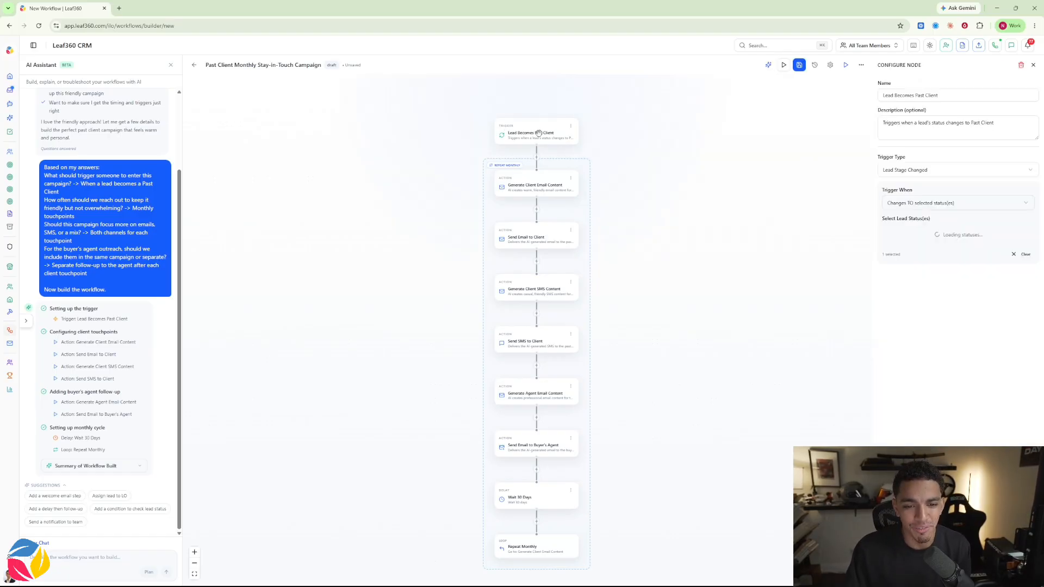
{"action": "scroll", "coordinate": [936, 233], "scroll_direction": "down", "scroll_amount": 3}
{"action": "scroll", "coordinate": [924, 235], "scroll_direction": "up", "scroll_amount": 3}
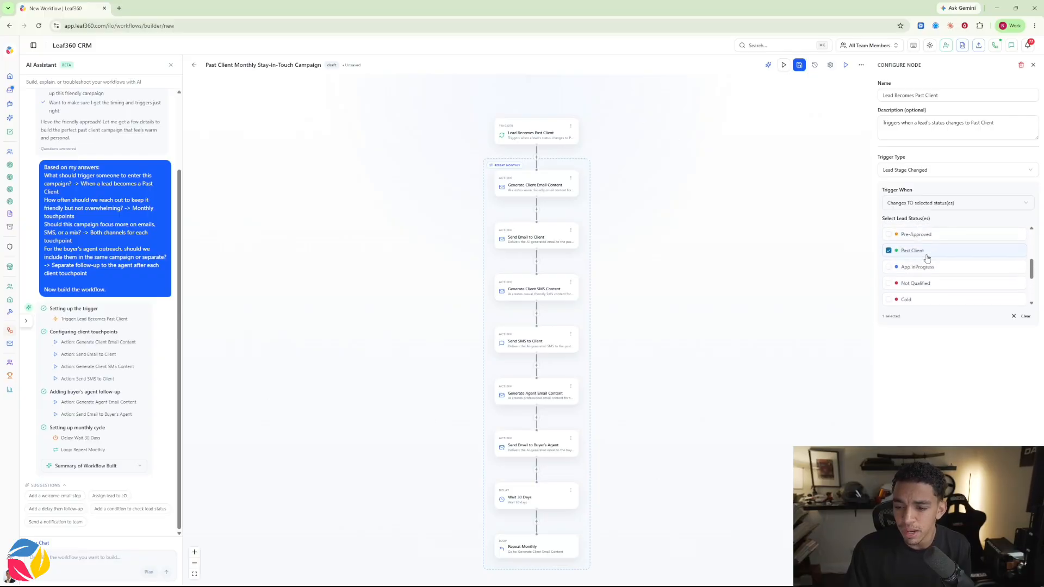
{"action": "scroll", "coordinate": [579, 133], "scroll_direction": "up", "scroll_amount": 3}
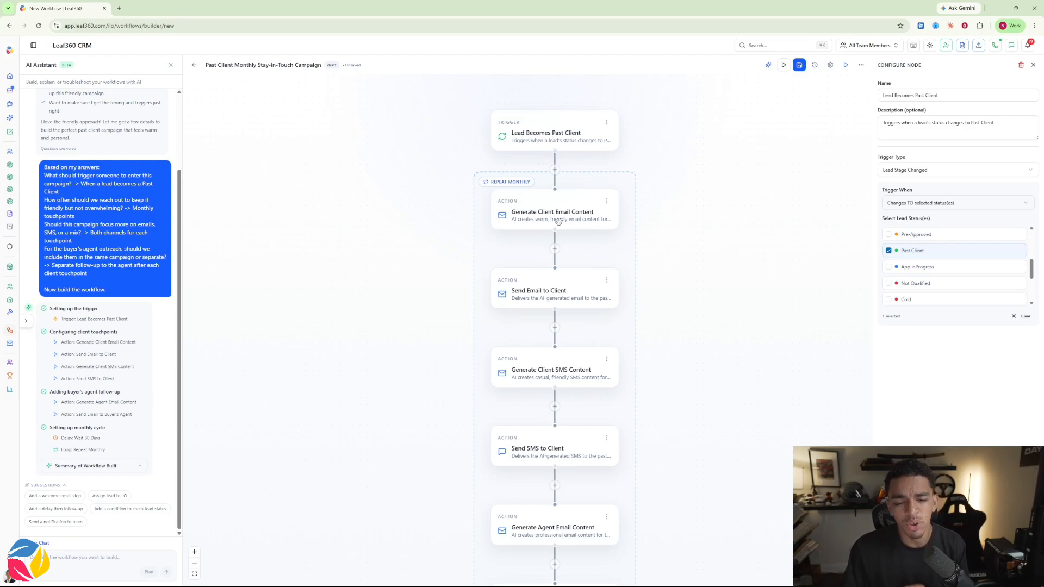
Step: Clear the maximum iterations of the Repeat Monthly loop so that it runs unlimited
{"action": "scroll", "coordinate": [558, 220], "scroll_direction": "down", "scroll_amount": 3}
{"action": "scroll", "coordinate": [555, 472], "scroll_direction": "down", "scroll_amount": 1}
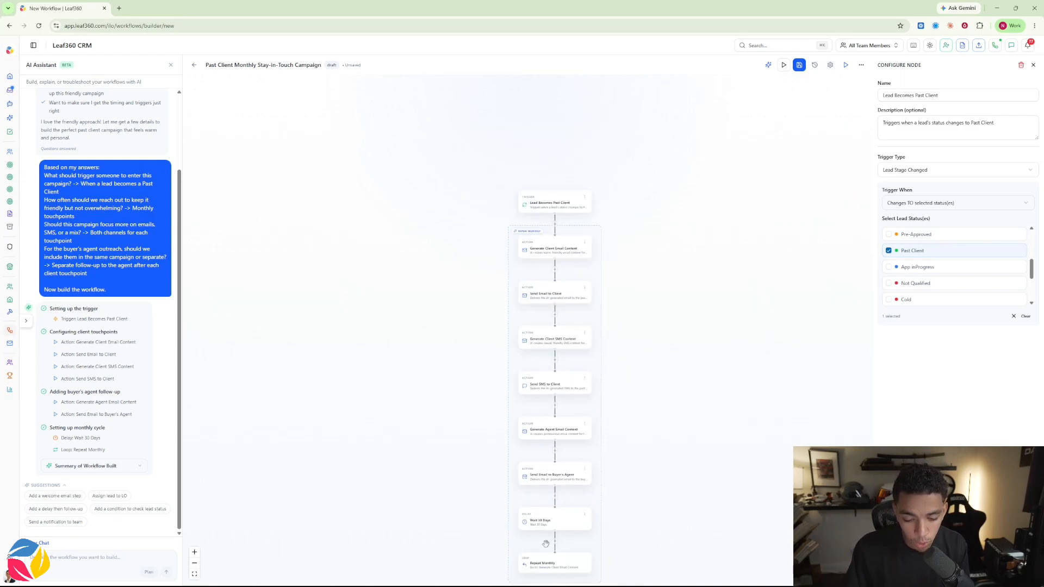
{"action": "scroll", "coordinate": [525, 416], "scroll_direction": "up", "scroll_amount": 6}
{"action": "left_click_drag", "start_coordinate": [412, 409], "coordinate": [408, 175]}
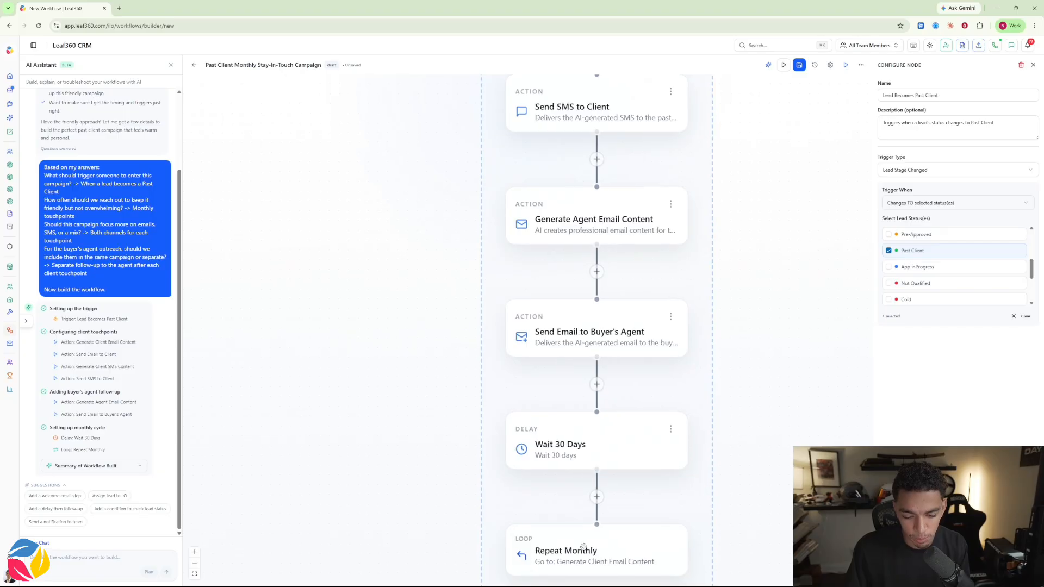
{"action": "left_click", "coordinate": [585, 546]}
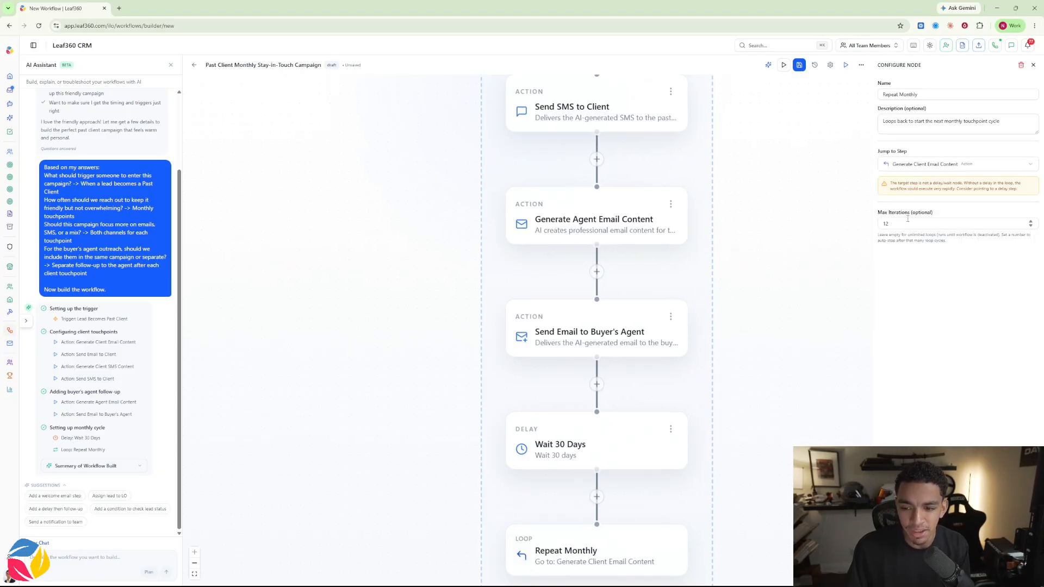
{"action": "double_click", "coordinate": [906, 224]}
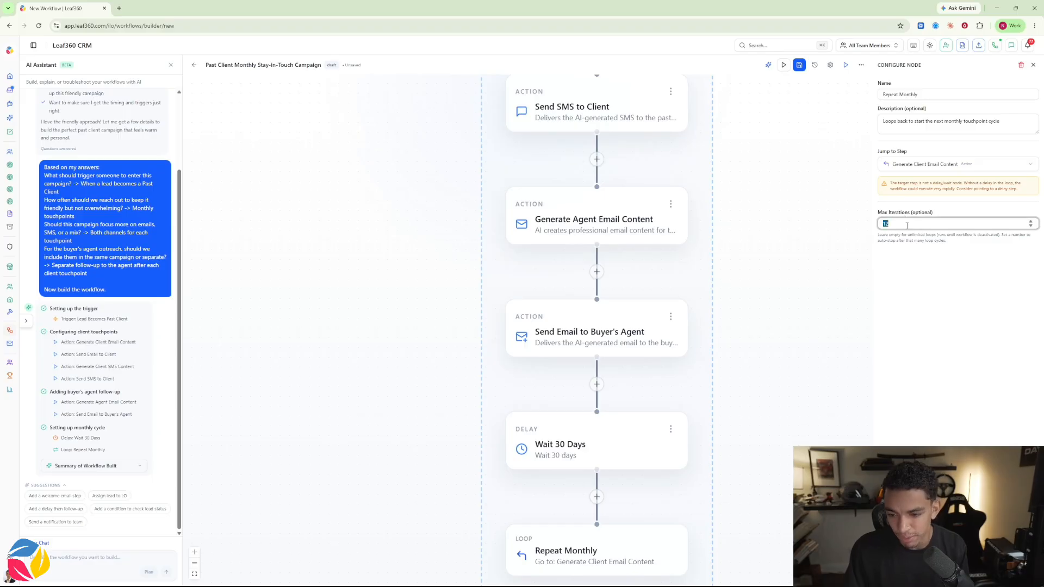
{"action": "key", "text": "BackSpace"}
{"action": "left_click", "coordinate": [919, 257]}
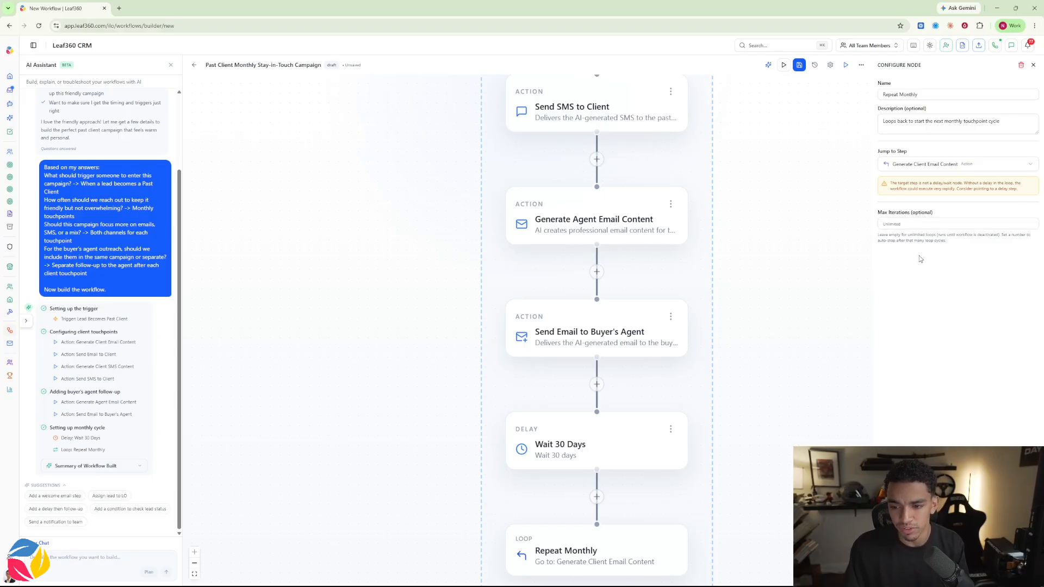
{"action": "left_click", "coordinate": [913, 223]}
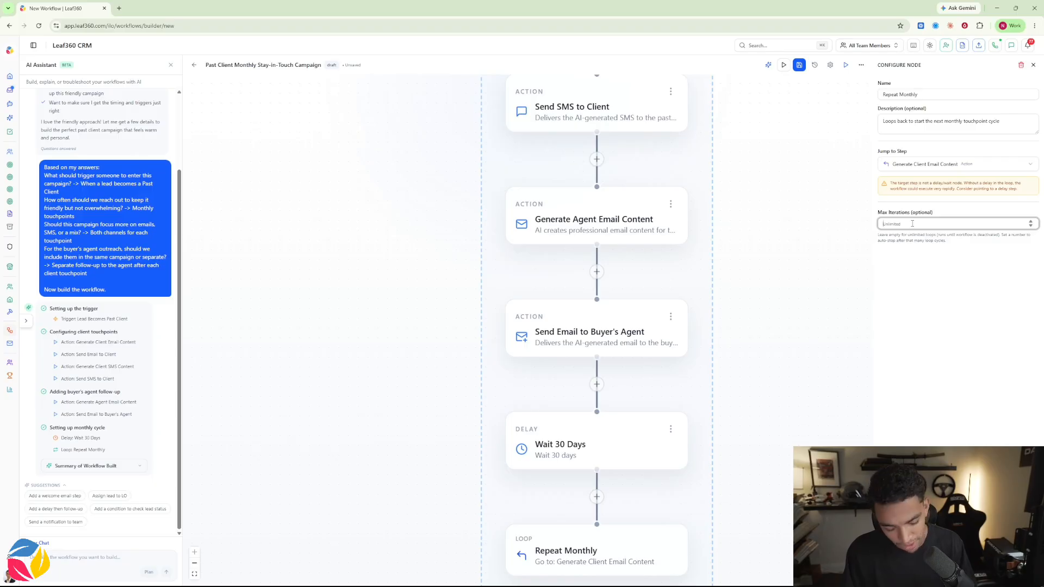
{"action": "type", "text": "3"}
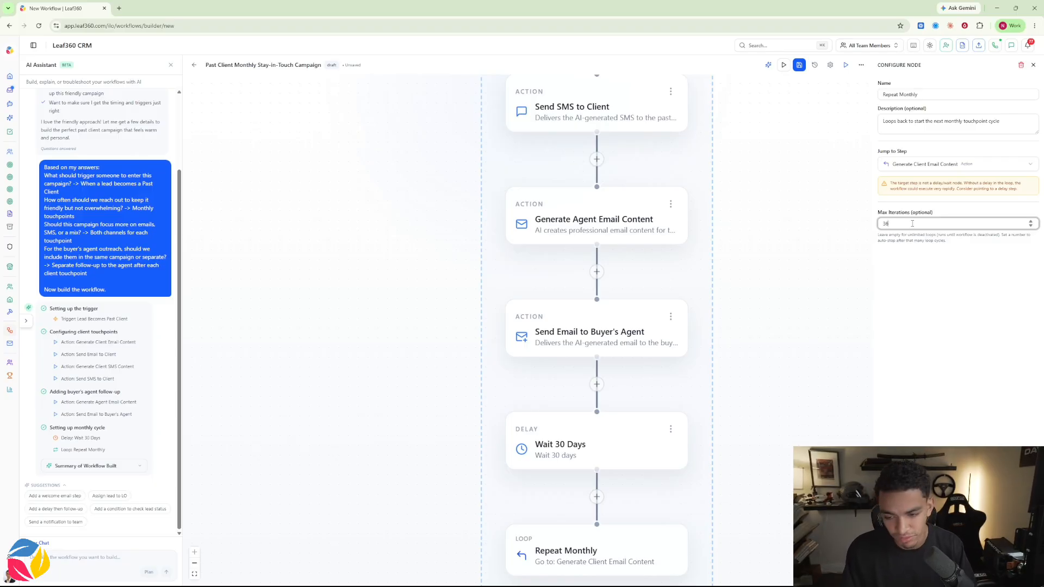
{"action": "key", "text": "BackSpace"}
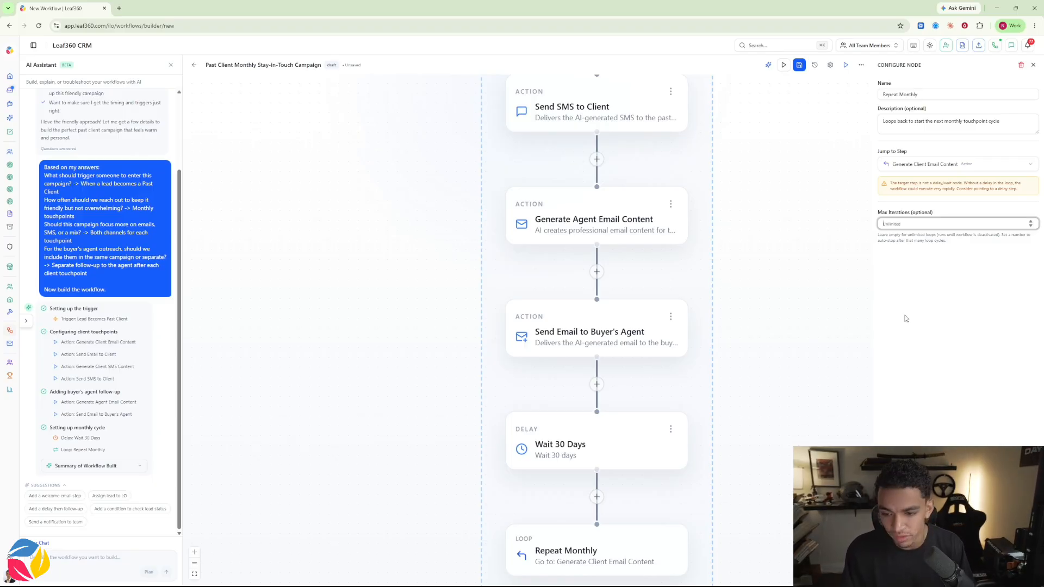
{"action": "left_click", "coordinate": [731, 308]}
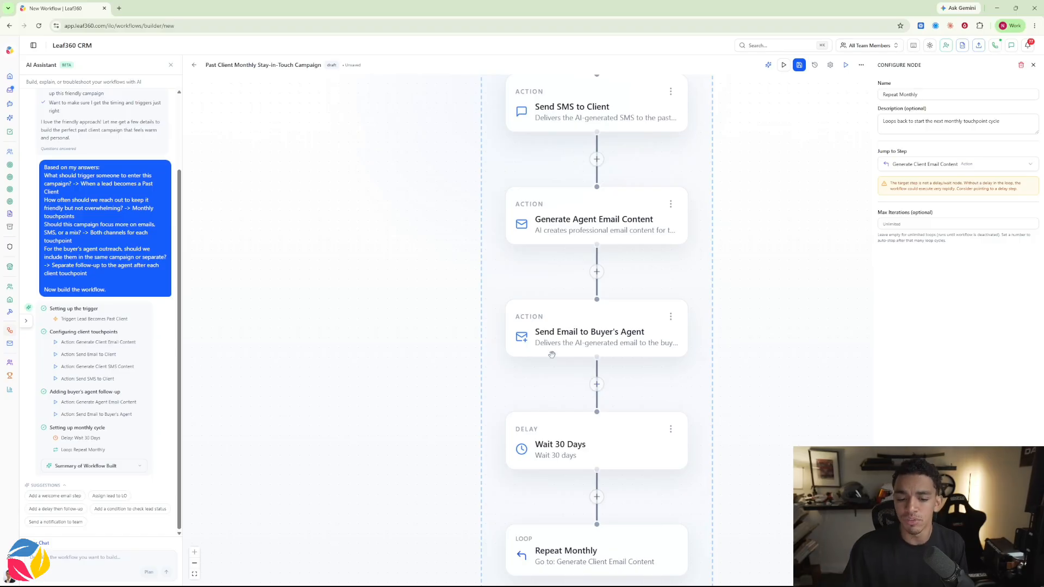
Step: Open the Generate Client Email Content action's settings and read its extra context instructions for the AI Content Writer
{"action": "scroll", "coordinate": [479, 308], "scroll_direction": "down", "scroll_amount": 4}
{"action": "scroll", "coordinate": [583, 190], "scroll_direction": "up", "scroll_amount": 3}
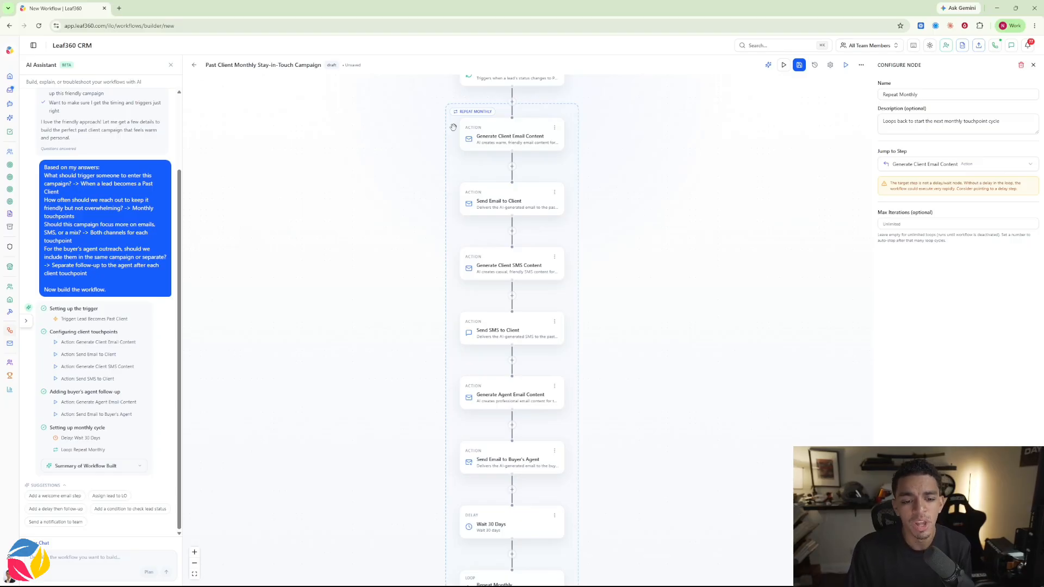
{"action": "left_click", "coordinate": [508, 138]}
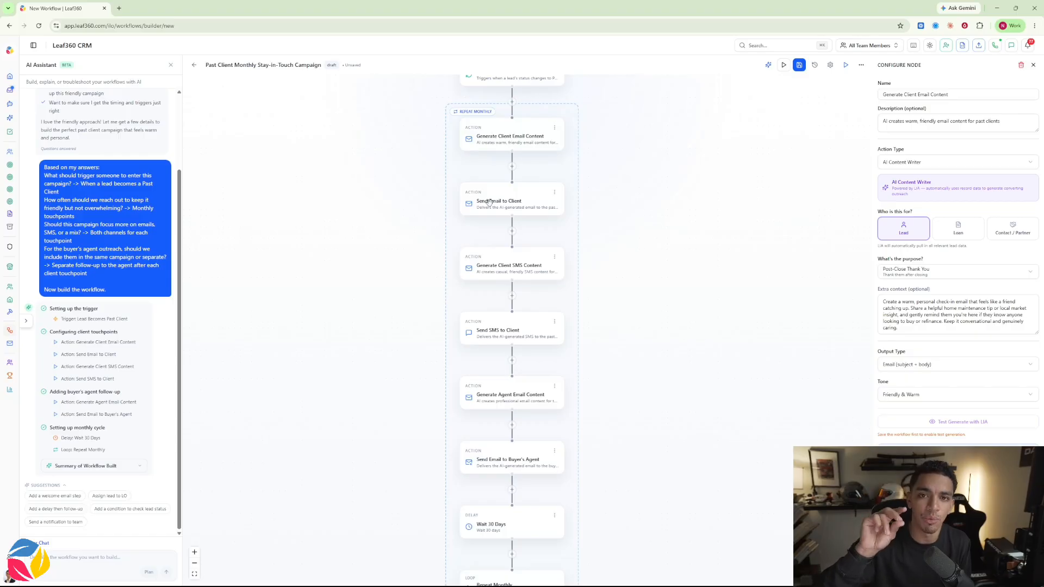
{"action": "scroll", "coordinate": [507, 153], "scroll_direction": "up", "scroll_amount": 3}
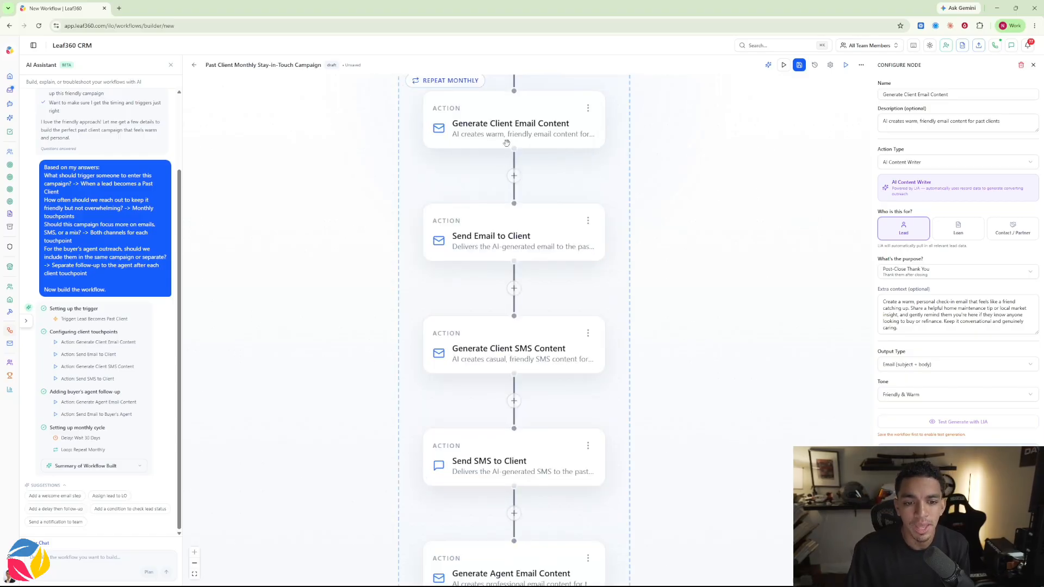
{"action": "scroll", "coordinate": [308, 163], "scroll_direction": "up", "scroll_amount": 1}
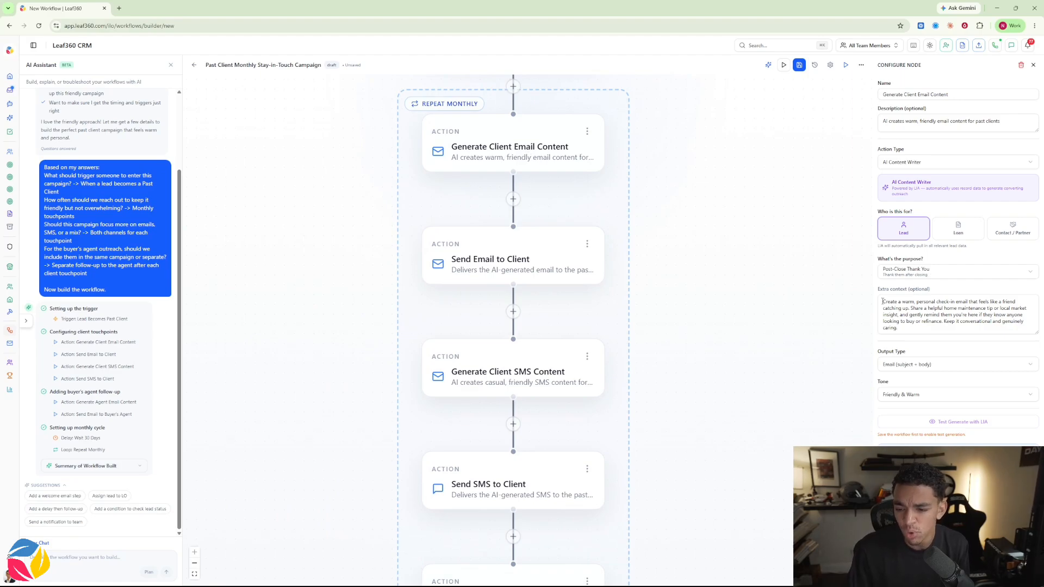
{"action": "mouse_move", "coordinate": [883, 301]}
{"action": "left_mouse_down"}
{"action": "mouse_move", "coordinate": [932, 316]}
{"action": "mouse_move", "coordinate": [888, 296]}
{"action": "left_mouse_up"}
{"action": "left_click", "coordinate": [947, 320]}
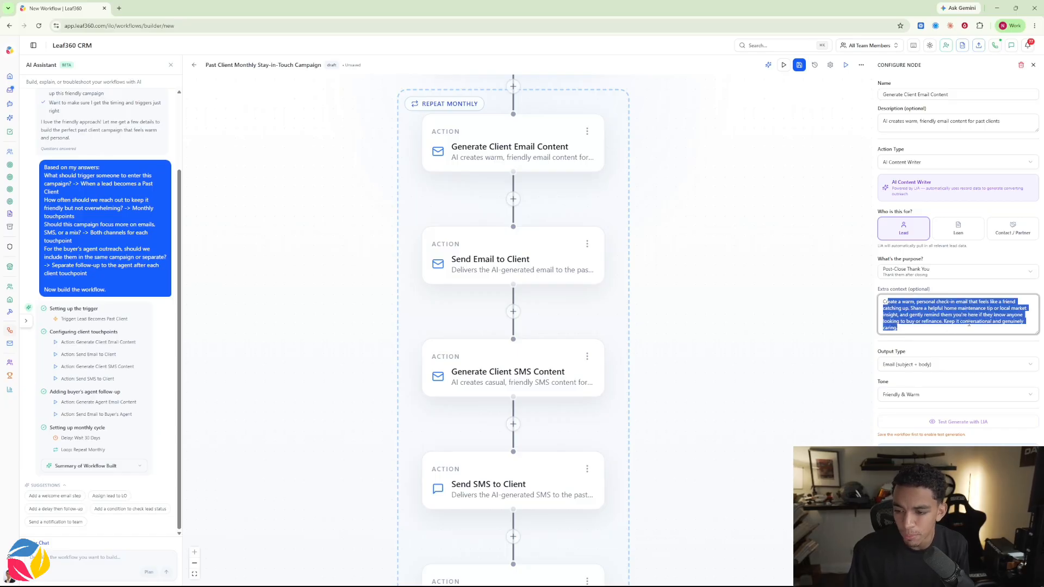
{"action": "left_click", "coordinate": [918, 325]}
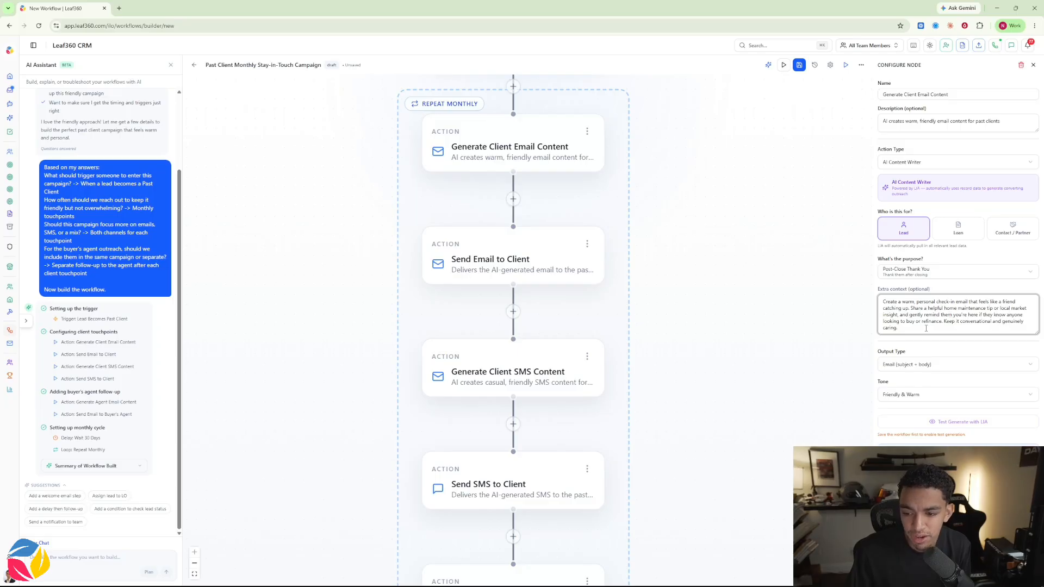
{"action": "key", "text": "ctrl+a"}
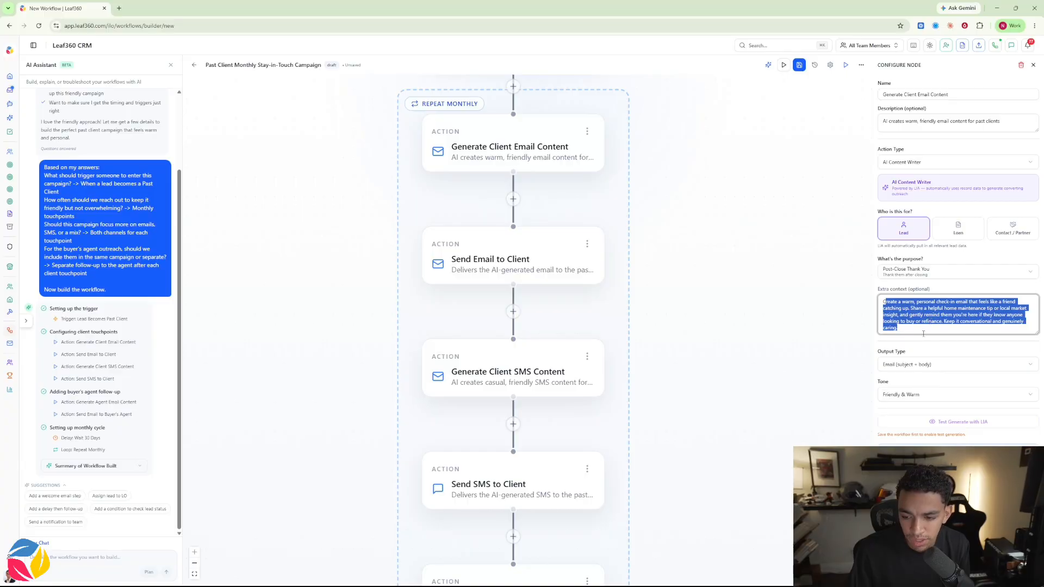
Step: Add the co-borrowers as CC recipients of the Send Email to Client action, leaving the Buyer Agent unselected
{"action": "scroll", "coordinate": [698, 256], "scroll_direction": "down", "scroll_amount": 3}
{"action": "left_click", "coordinate": [571, 264]}
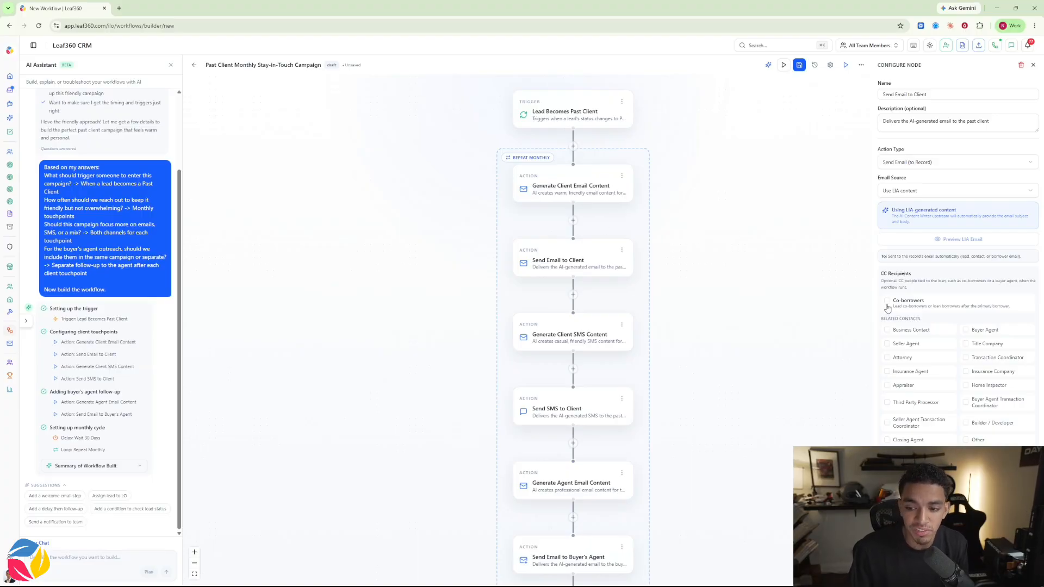
{"action": "left_click", "coordinate": [981, 330]}
{"action": "left_click", "coordinate": [900, 307]}
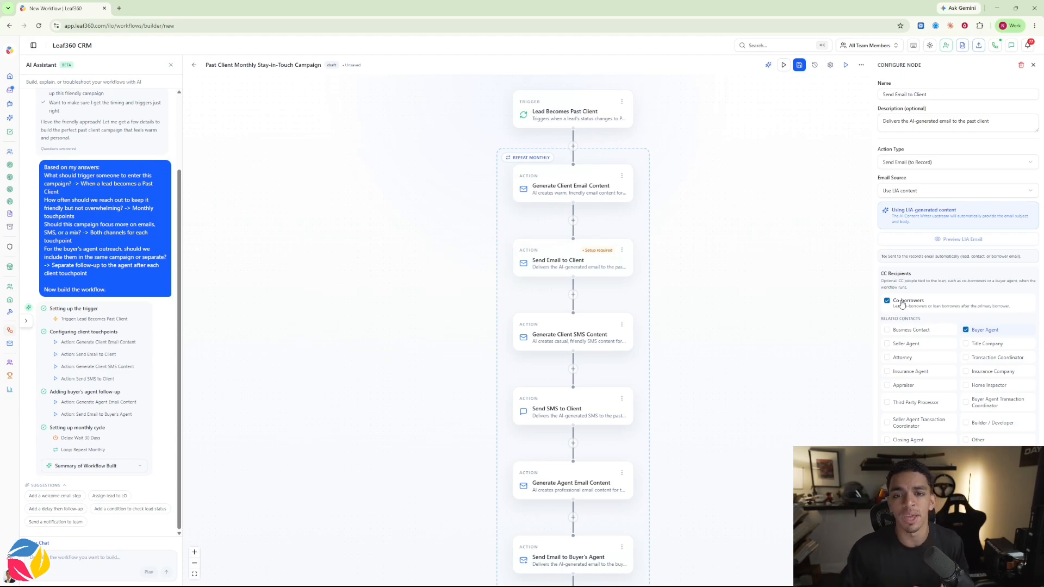
{"action": "left_click", "coordinate": [967, 330]}
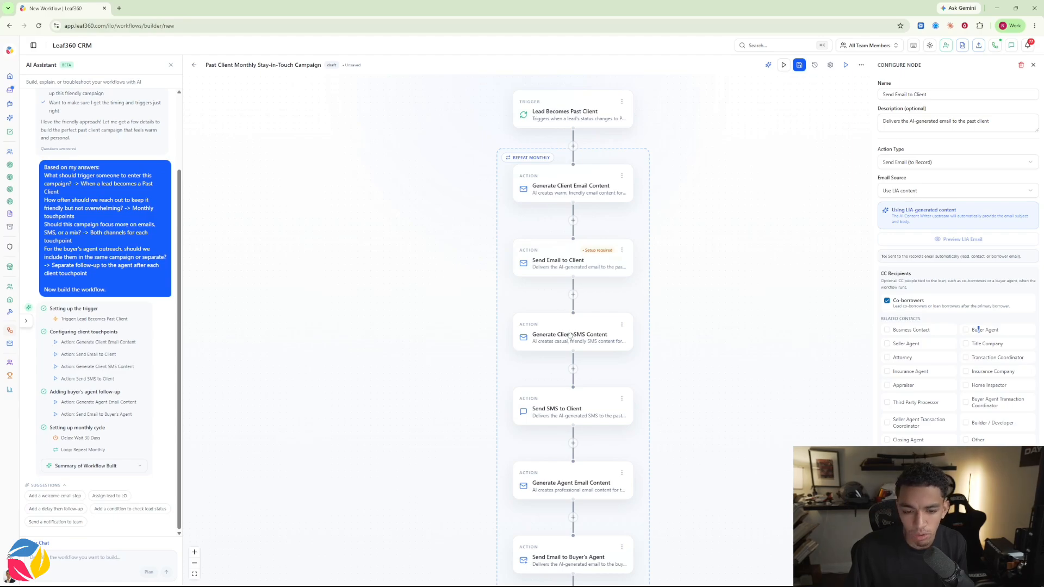
Step: Review the Generate Client SMS Content instructions and the Send SMS to Client recipients, briefly trying Business Contact as an extra recipient
{"action": "left_click", "coordinate": [570, 336]}
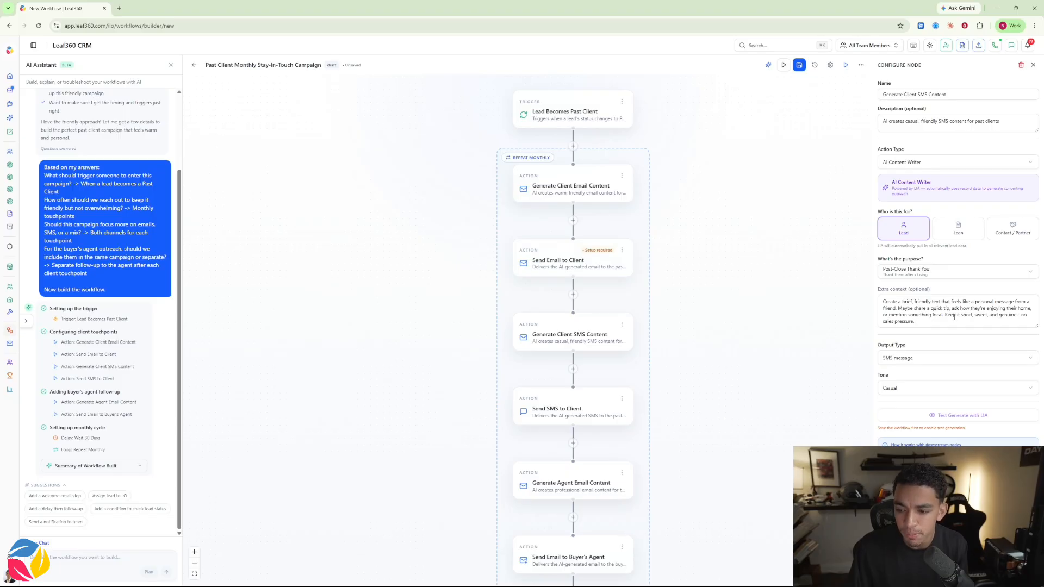
{"action": "left_click", "coordinate": [560, 415]}
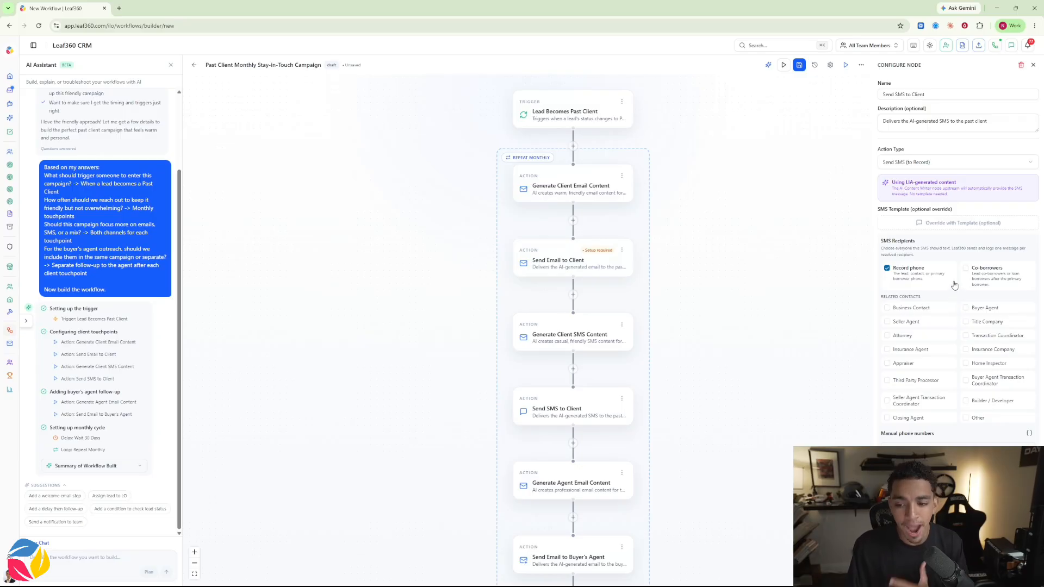
{"action": "left_click", "coordinate": [912, 312]}
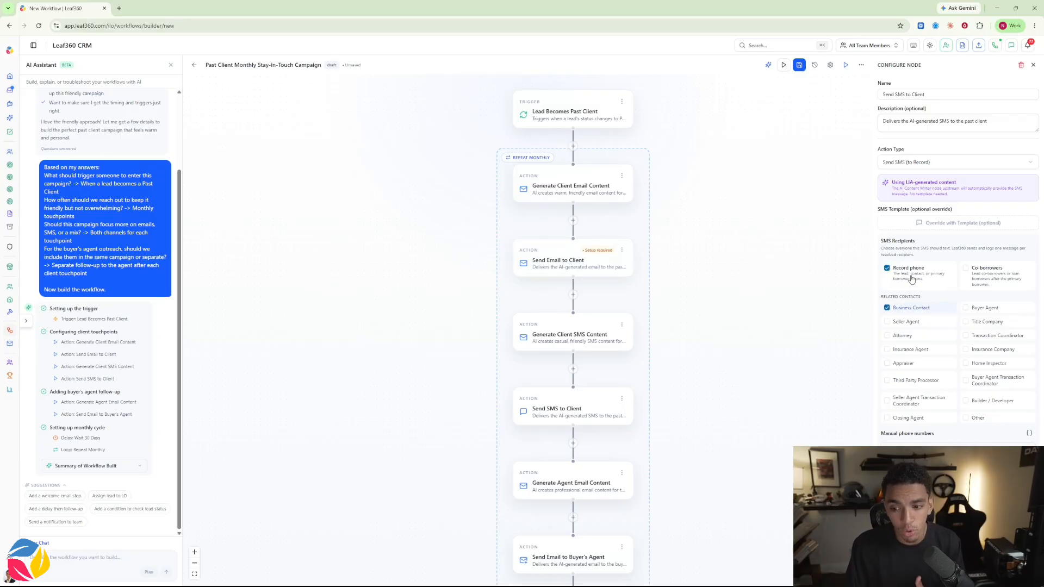
{"action": "left_click", "coordinate": [900, 314]}
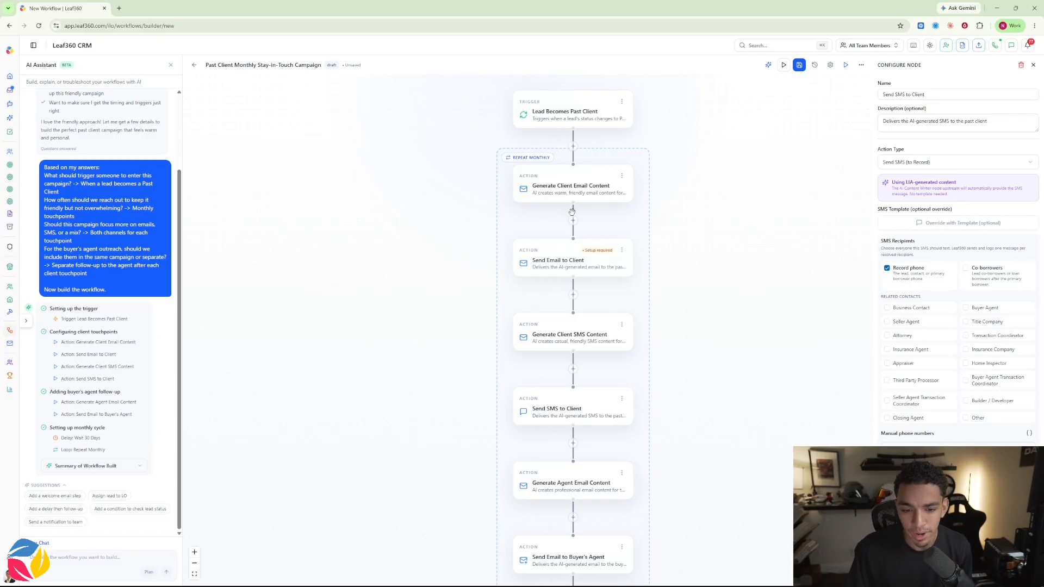
Step: Go through the settings of the trigger and each client email and SMS action in order
{"action": "left_click", "coordinate": [565, 115]}
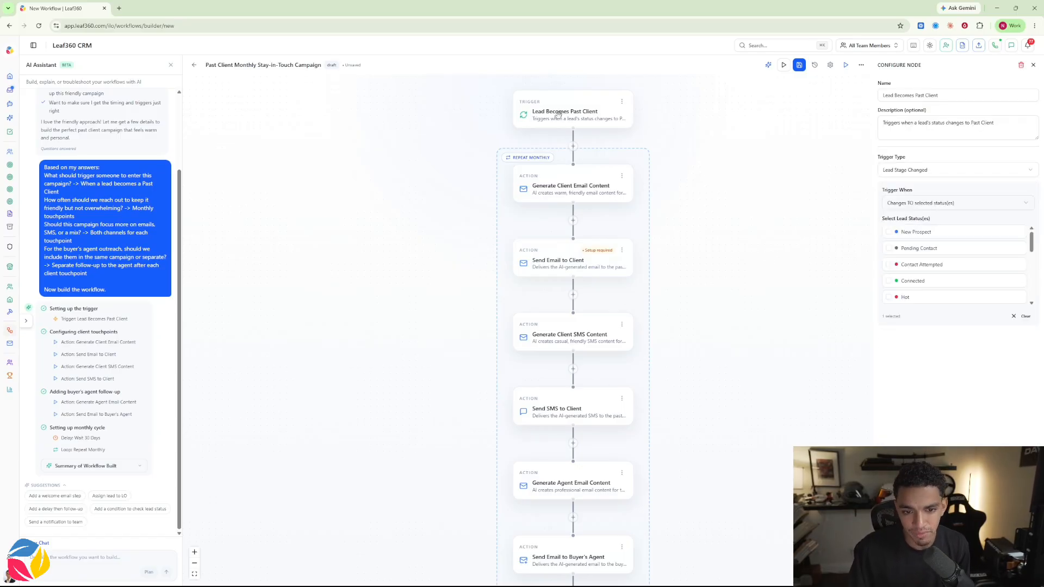
{"action": "left_click", "coordinate": [530, 190]}
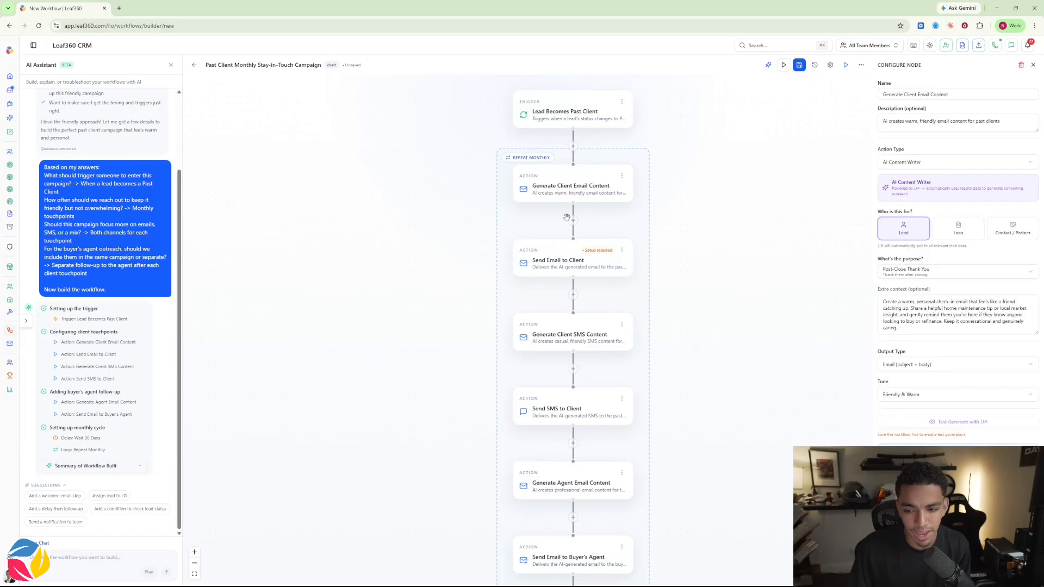
{"action": "left_click", "coordinate": [593, 263]}
{"action": "left_click", "coordinate": [591, 336]}
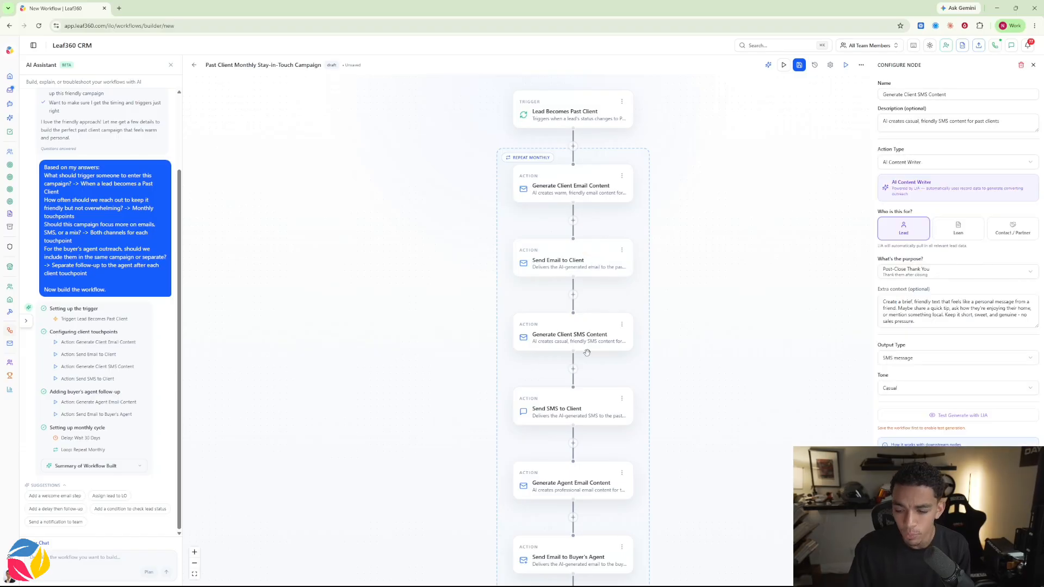
{"action": "left_click", "coordinate": [584, 405]}
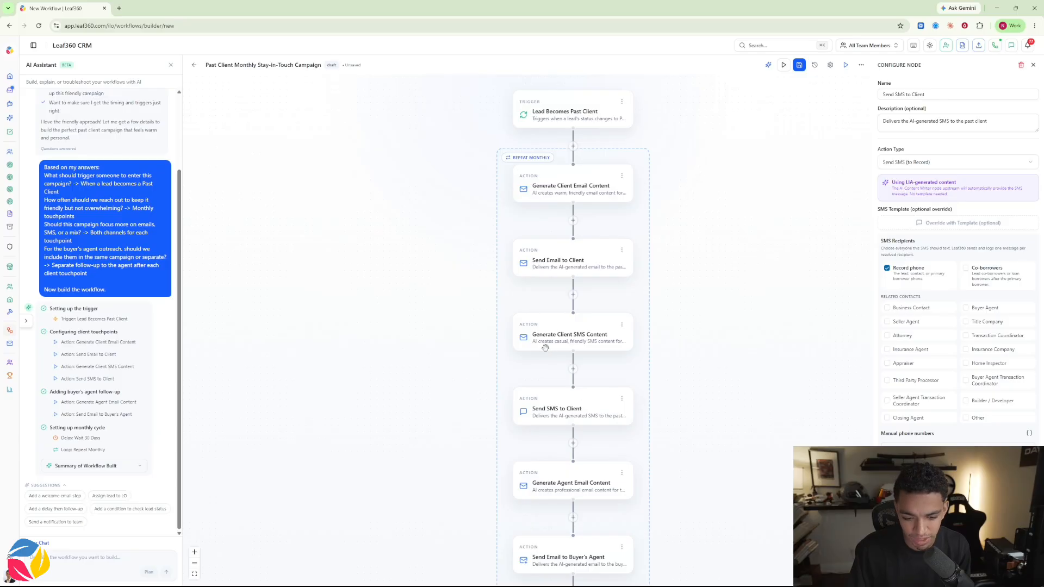
Step: Review the Generate Agent Email Content instructions and the business contact role that receives the Send Email to Buyer's Agent action
{"action": "scroll", "coordinate": [443, 415], "scroll_direction": "down", "scroll_amount": 3}
{"action": "left_click", "coordinate": [559, 397]}
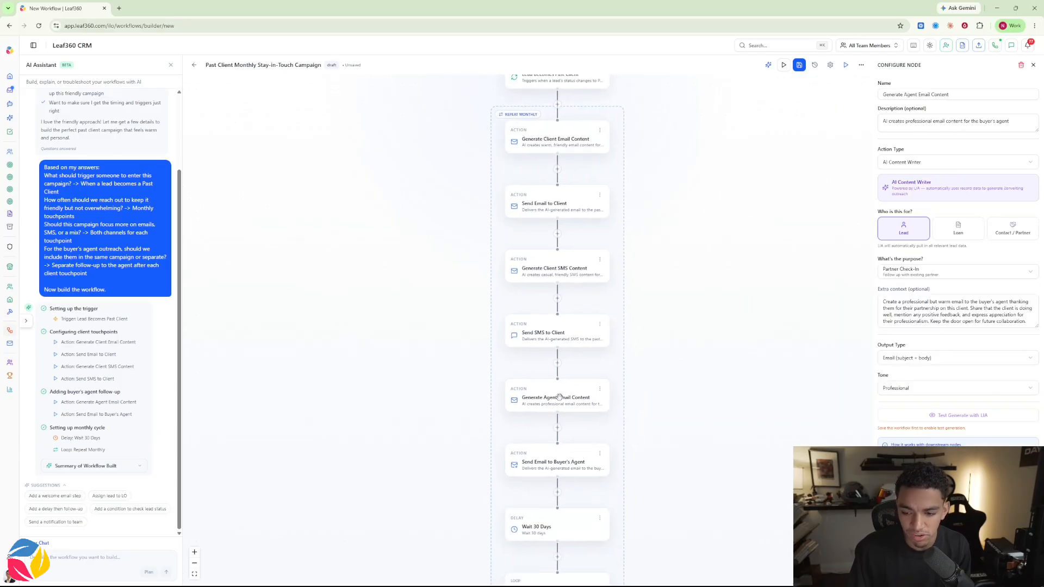
{"action": "left_click", "coordinate": [570, 466]}
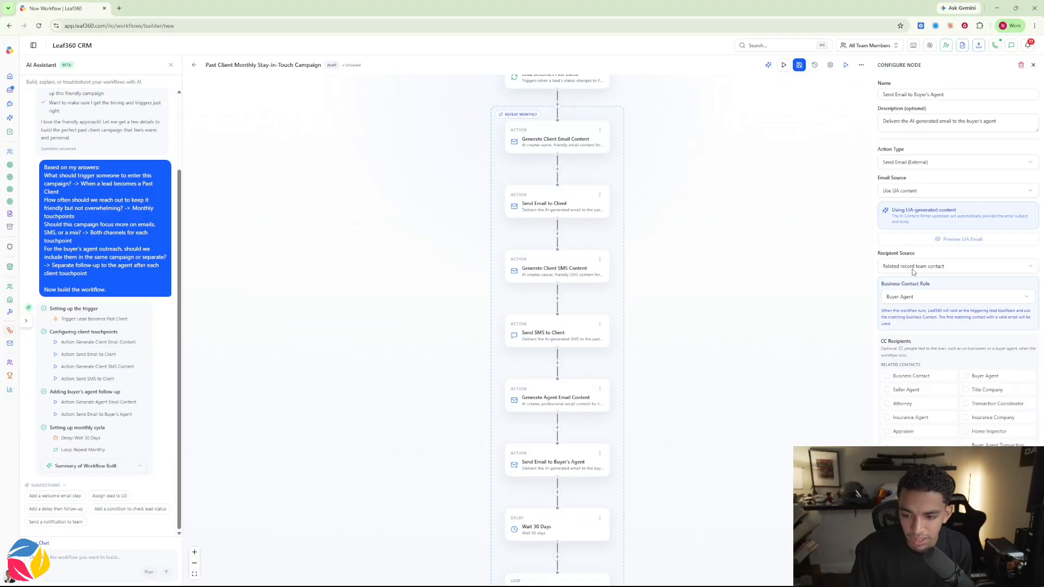
{"action": "left_click", "coordinate": [912, 298]}
{"action": "left_click", "coordinate": [913, 297]}
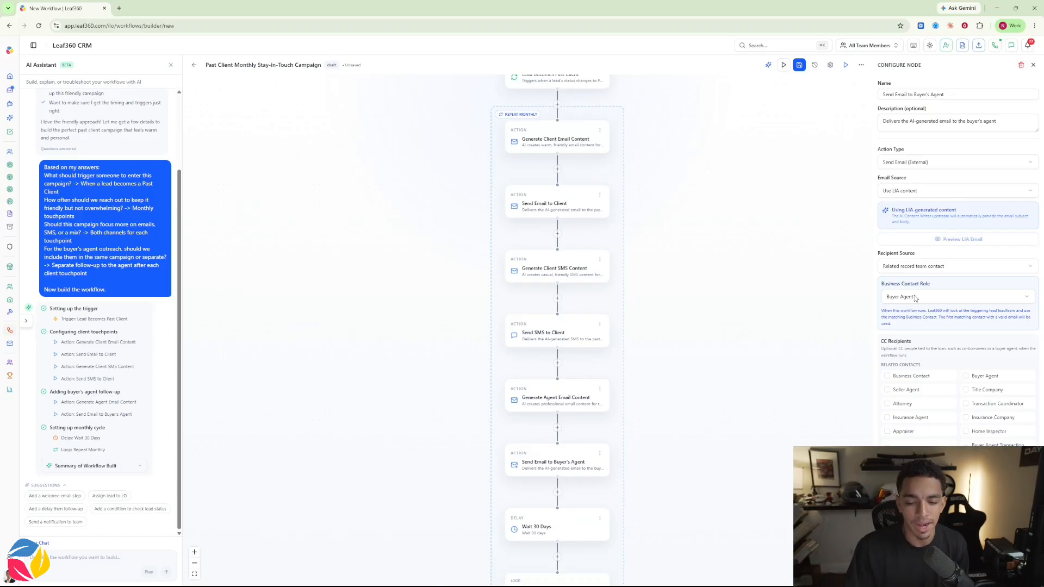
Step: Check the duration settings of the Wait 30 Days delay and look over the full sequence through the Repeat Monthly loop
{"action": "left_click_drag", "start_coordinate": [723, 411], "coordinate": [705, 319]}
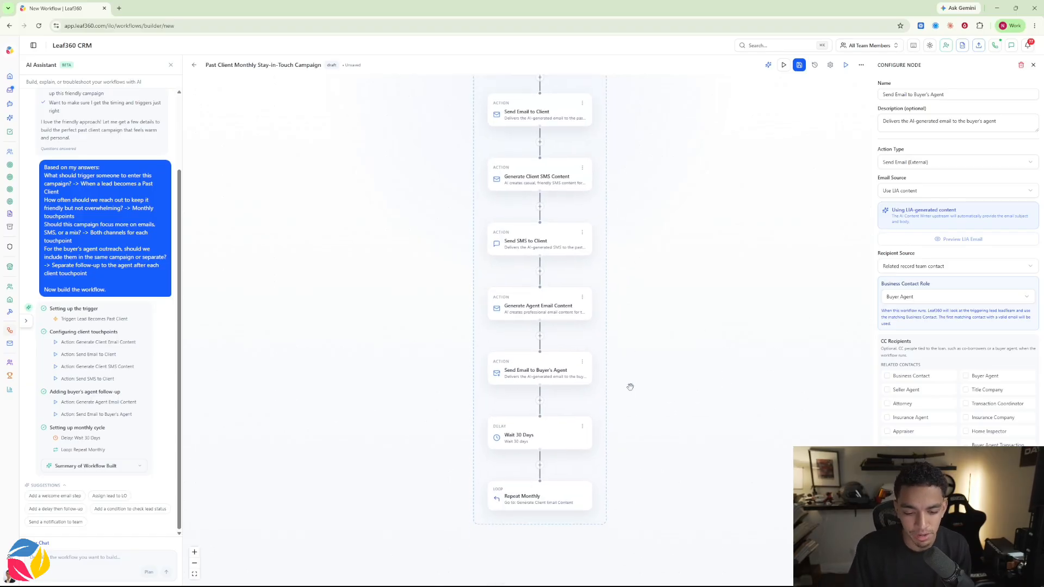
{"action": "left_click", "coordinate": [574, 433]}
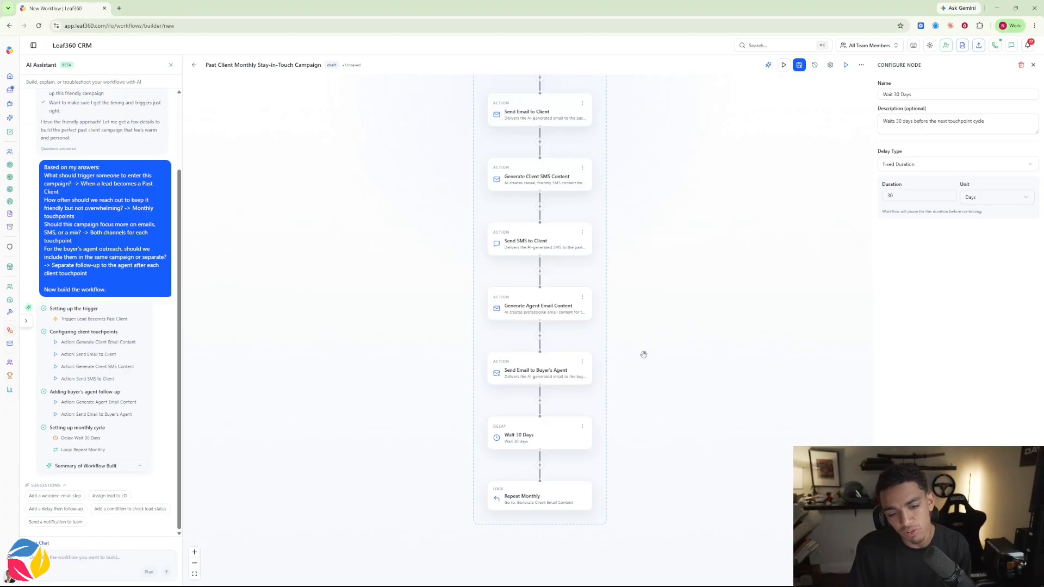
{"action": "scroll", "coordinate": [568, 212], "scroll_direction": "down", "scroll_amount": 2}
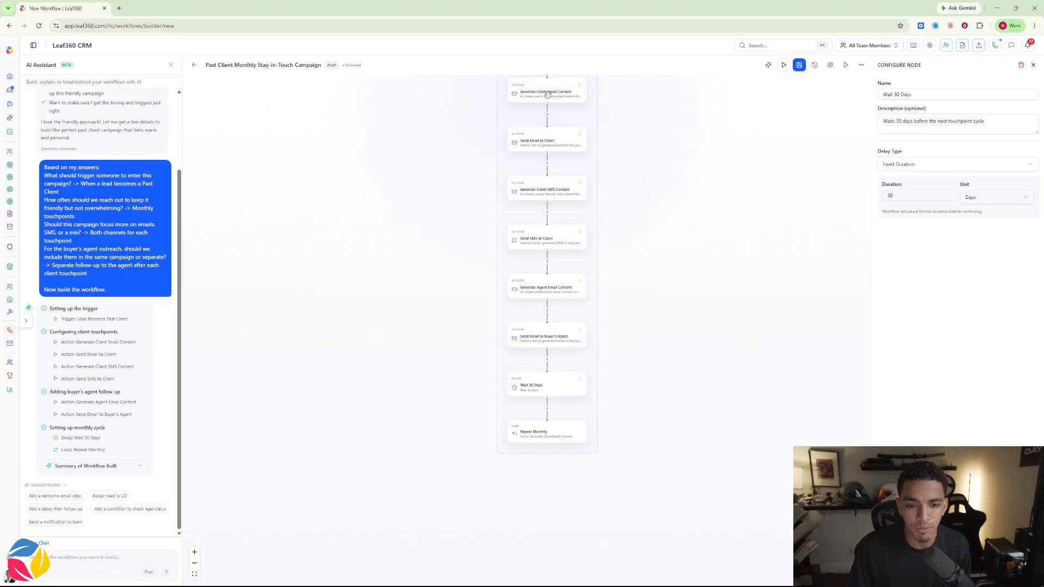
{"action": "scroll", "coordinate": [549, 95], "scroll_direction": "up", "scroll_amount": 1}
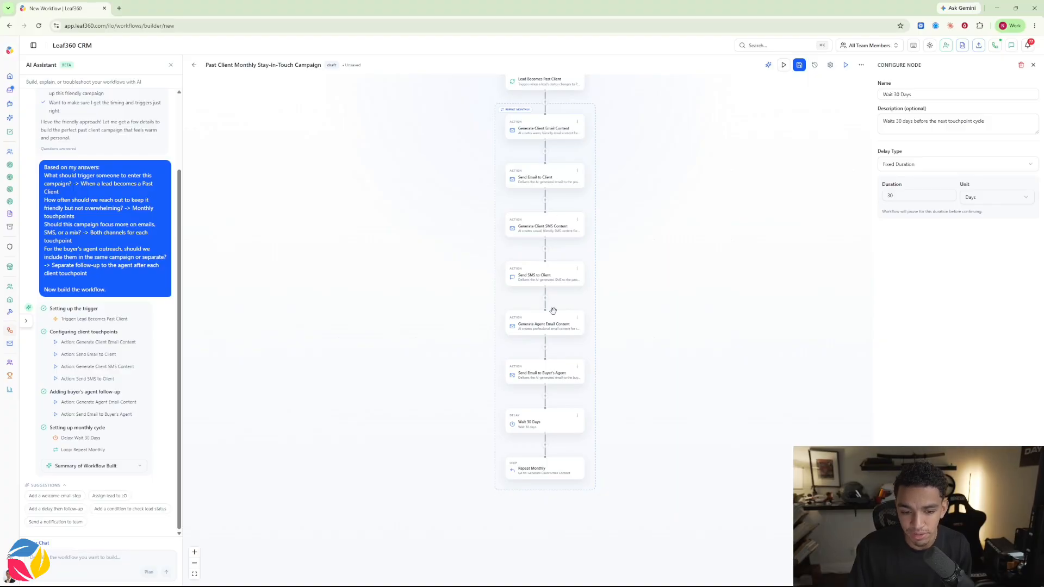
{"action": "scroll", "coordinate": [549, 435], "scroll_direction": "up", "scroll_amount": 2}
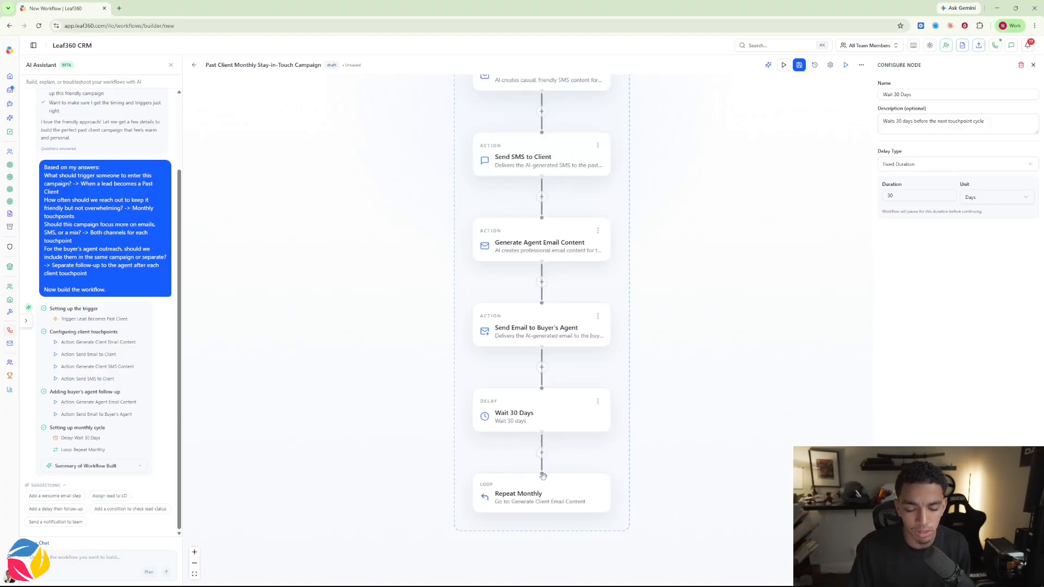
{"action": "left_click_drag", "start_coordinate": [696, 265], "coordinate": [711, 350]}
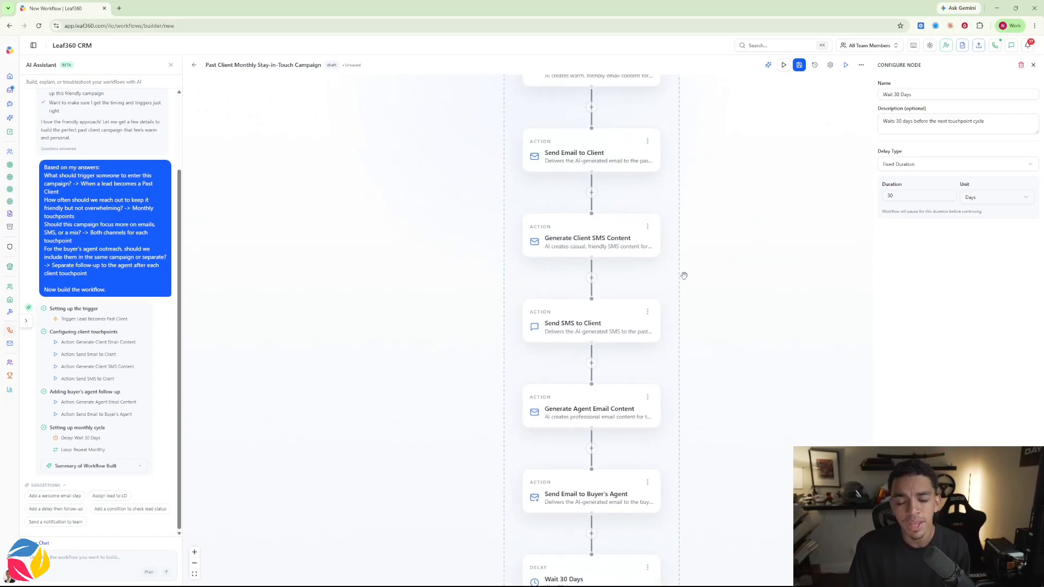
{"action": "scroll", "coordinate": [655, 184], "scroll_direction": "down", "scroll_amount": 5}
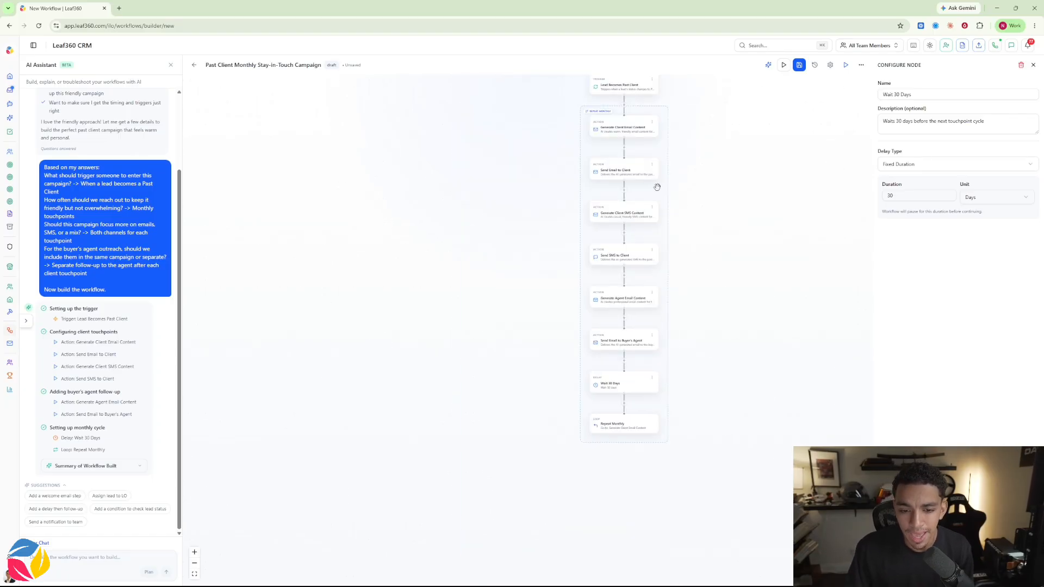
{"action": "scroll", "coordinate": [613, 189], "scroll_direction": "up", "scroll_amount": 2}
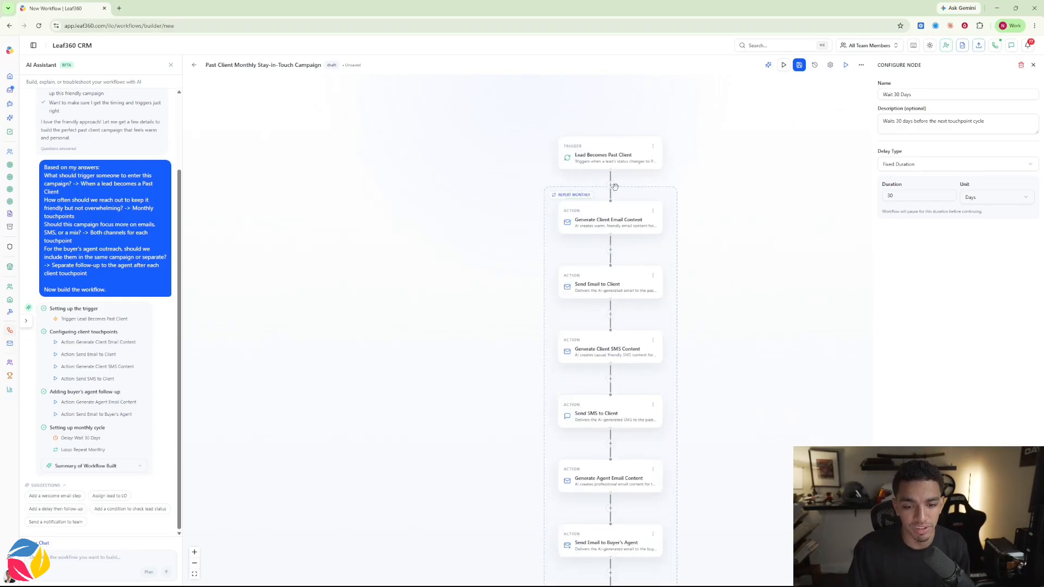
Step: Re-examine the client email and SMS content actions and follow the sequence down to the Repeat Monthly loop
{"action": "left_click", "coordinate": [615, 220]}
{"action": "left_click", "coordinate": [615, 354]}
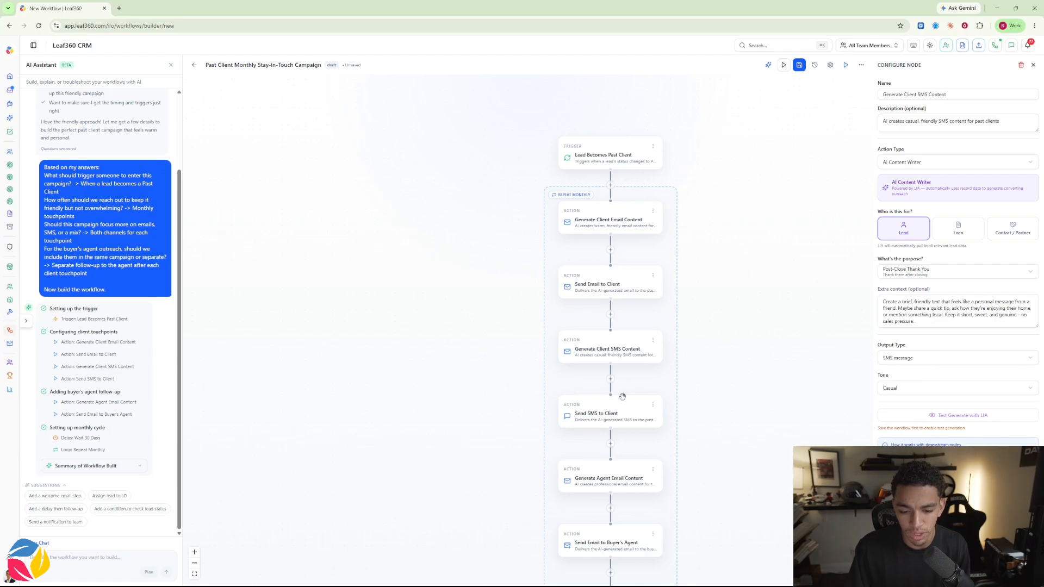
{"action": "left_click_drag", "start_coordinate": [746, 472], "coordinate": [744, 327]}
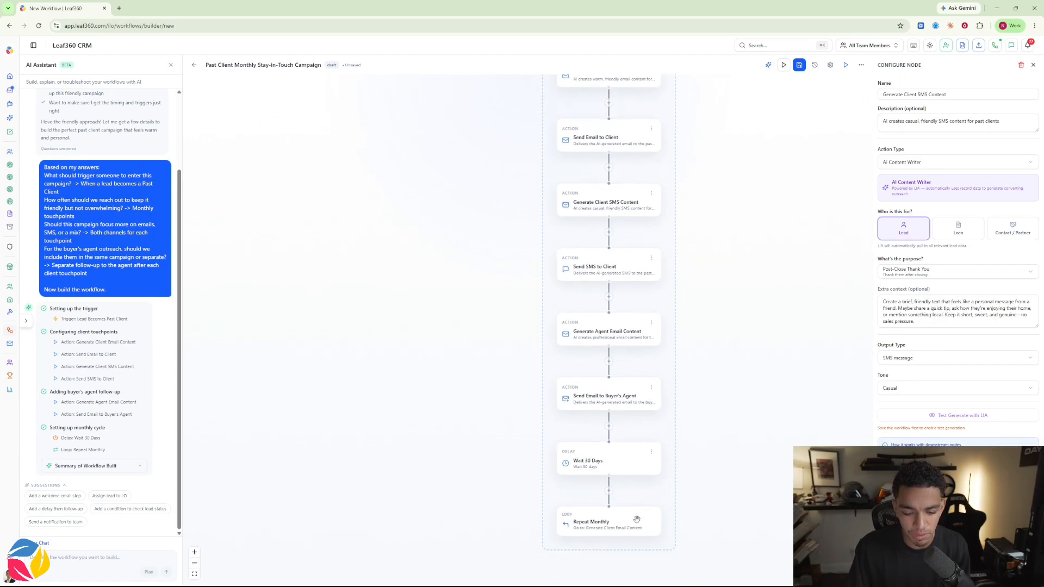
{"action": "left_click_drag", "start_coordinate": [746, 274], "coordinate": [724, 536]}
Step: Recheck the Lead Becomes Past Client trigger and save the Past Client Monthly Stay-in-Touch Campaign workflow
{"action": "left_click", "coordinate": [572, 270]}
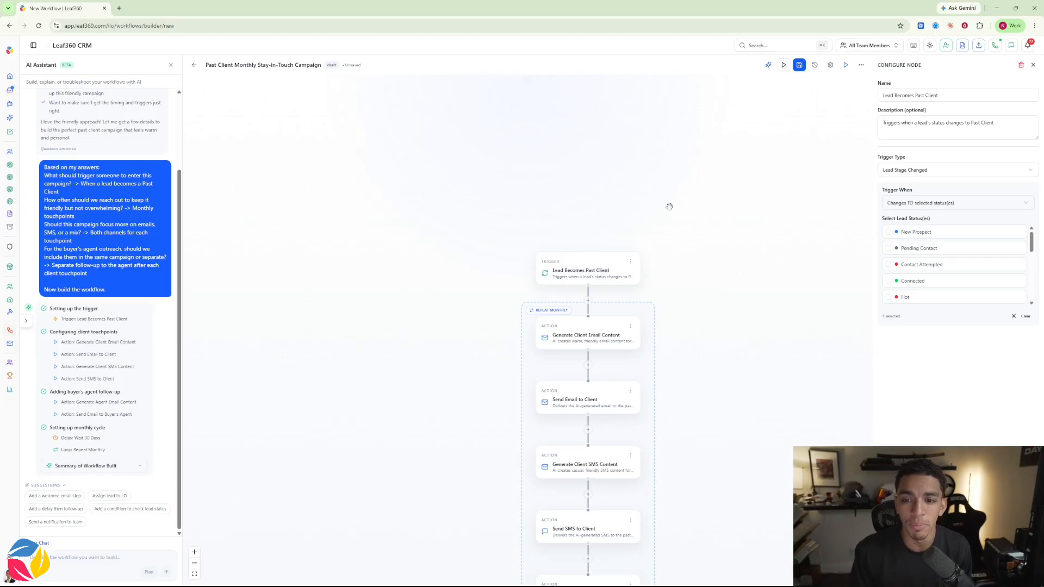
{"action": "scroll", "coordinate": [586, 224], "scroll_direction": "down", "scroll_amount": 5}
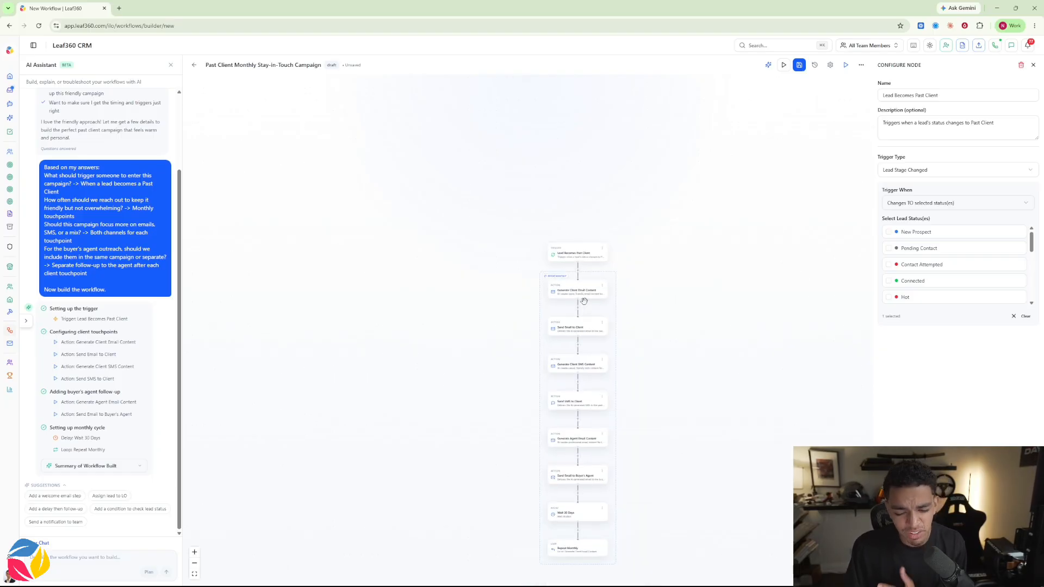
{"action": "scroll", "coordinate": [609, 302], "scroll_direction": "up", "scroll_amount": 3}
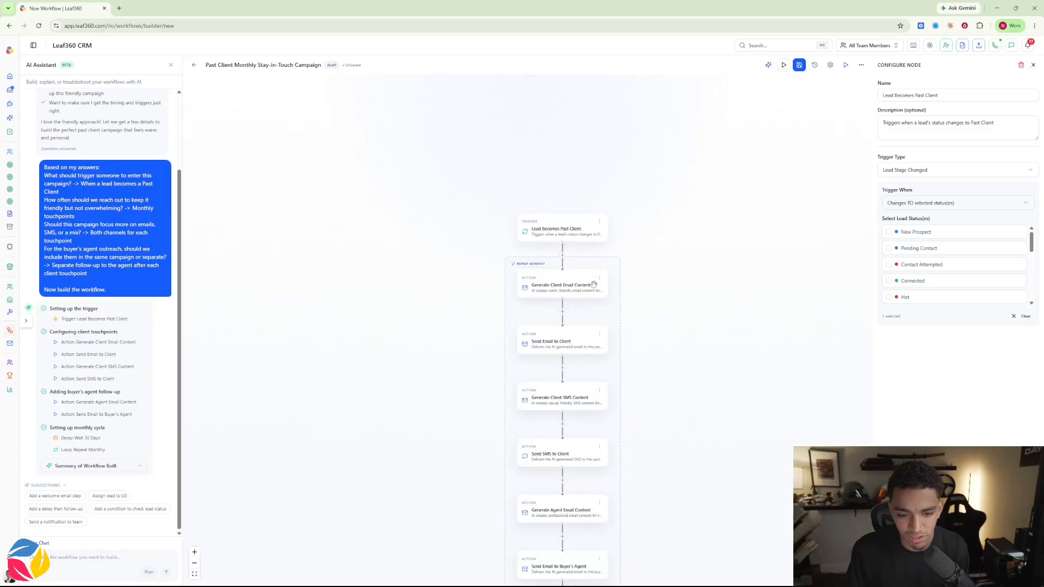
{"action": "left_click", "coordinate": [799, 65]}
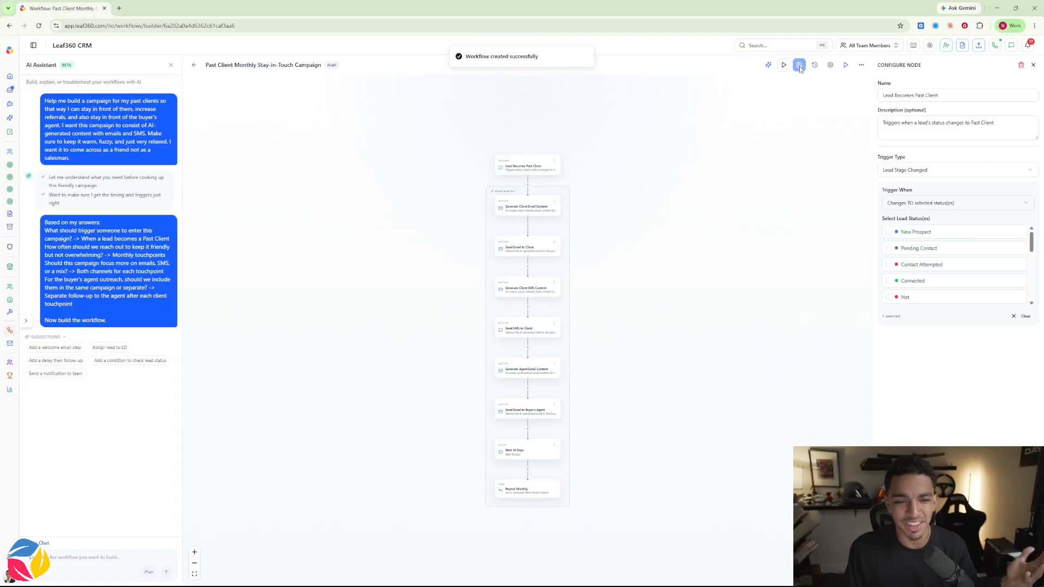